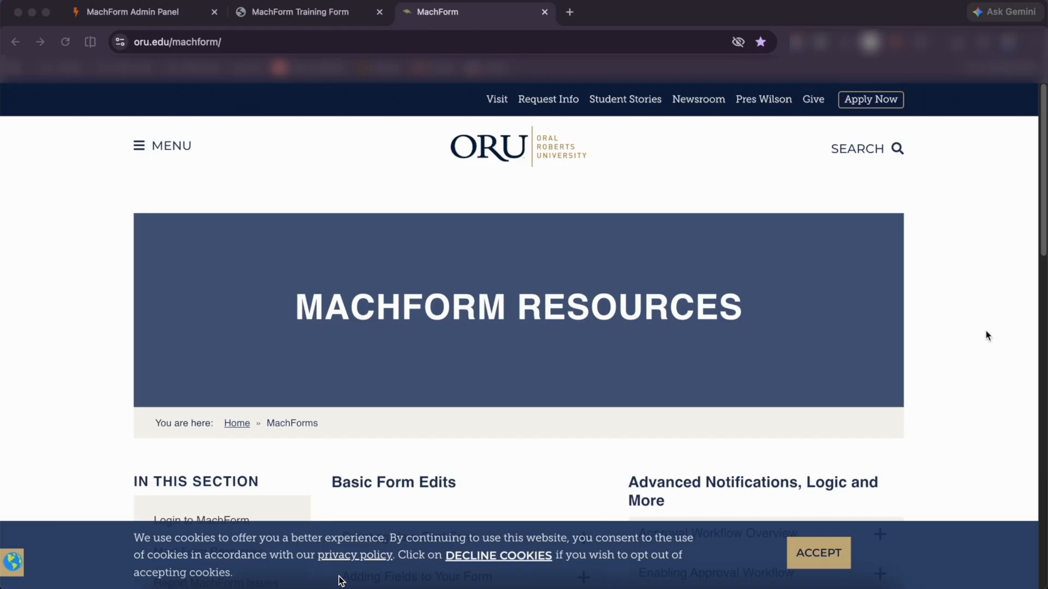
# Scroll the ORU MachForm Resources page and expand the Creating Your First Form and Approval Workflow Overview guides
pyautogui.click(233, 42)
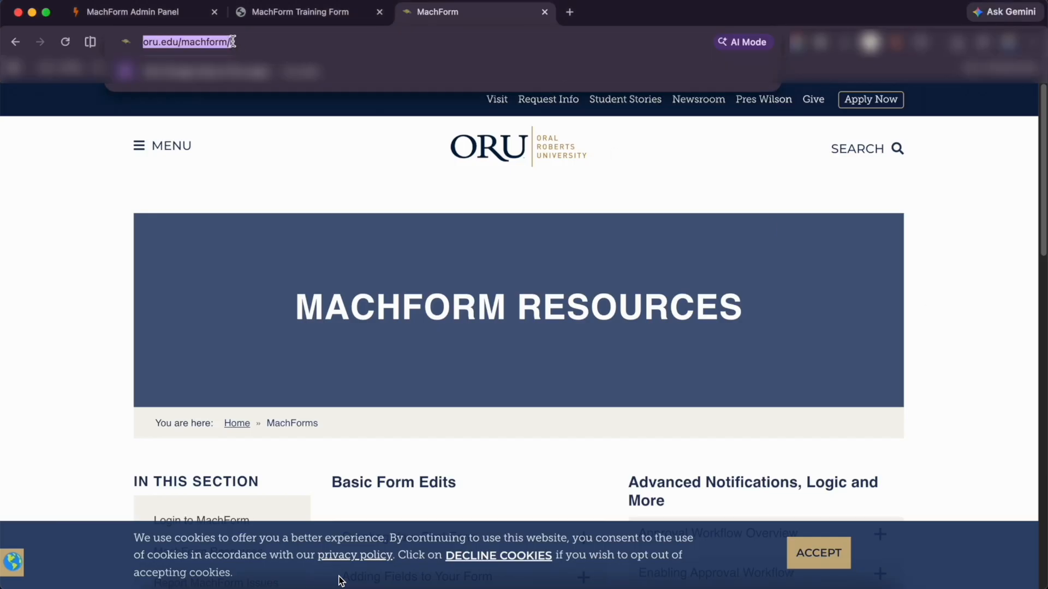
pyautogui.click(915, 228)
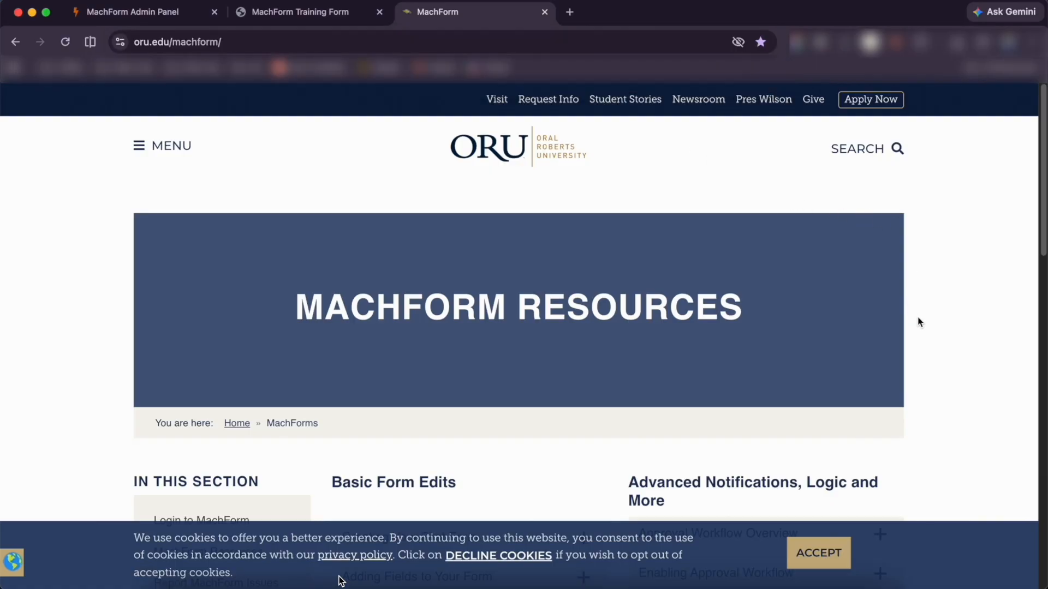
pyautogui.scroll(-3, 928, 337)
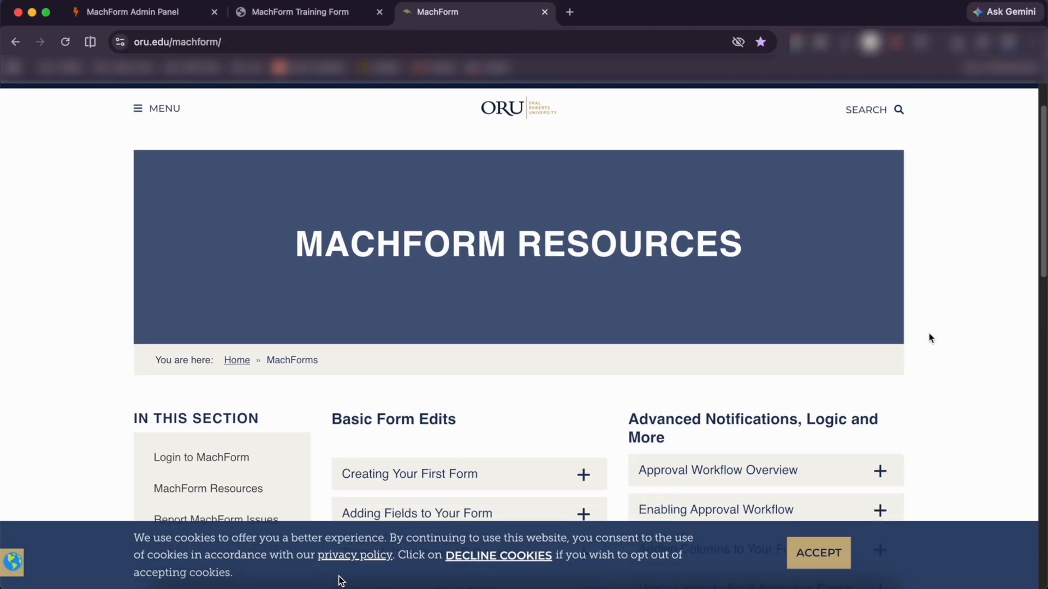
pyautogui.scroll(-5, 931, 339)
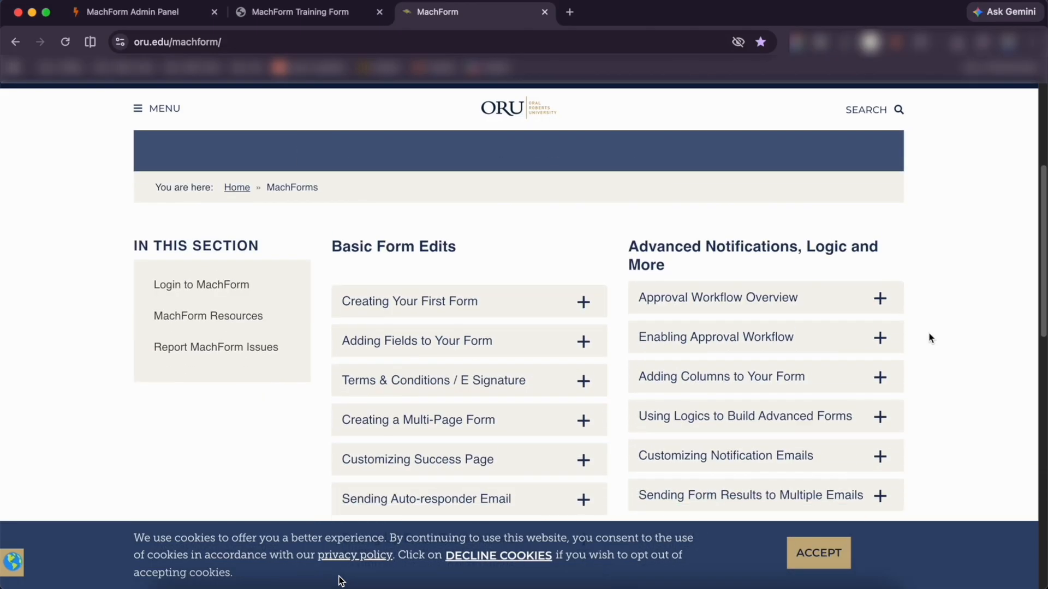
pyautogui.scroll(-2, 930, 338)
pyautogui.click(564, 247)
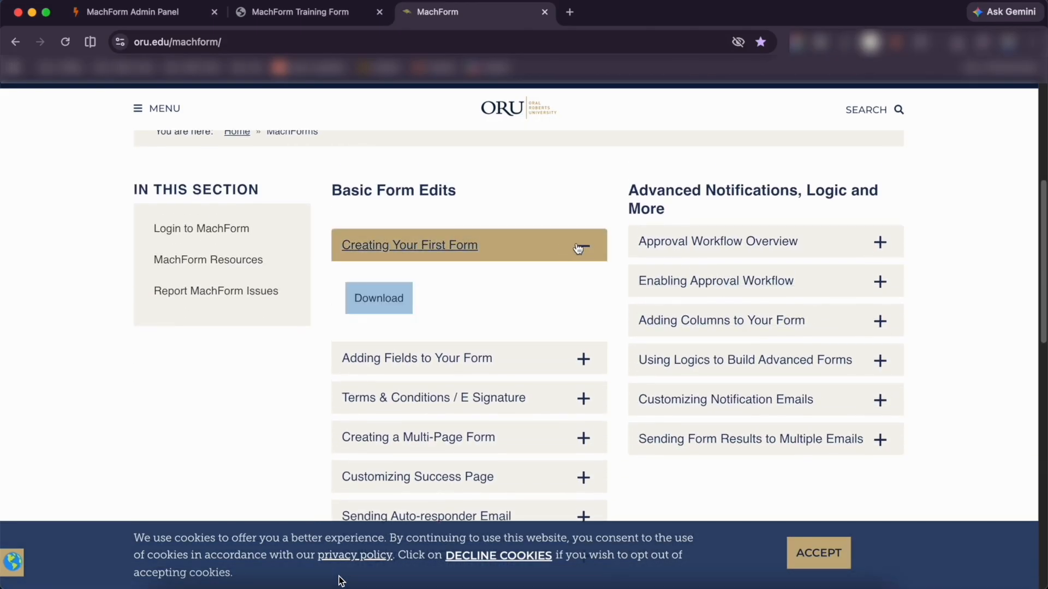
pyautogui.click(690, 254)
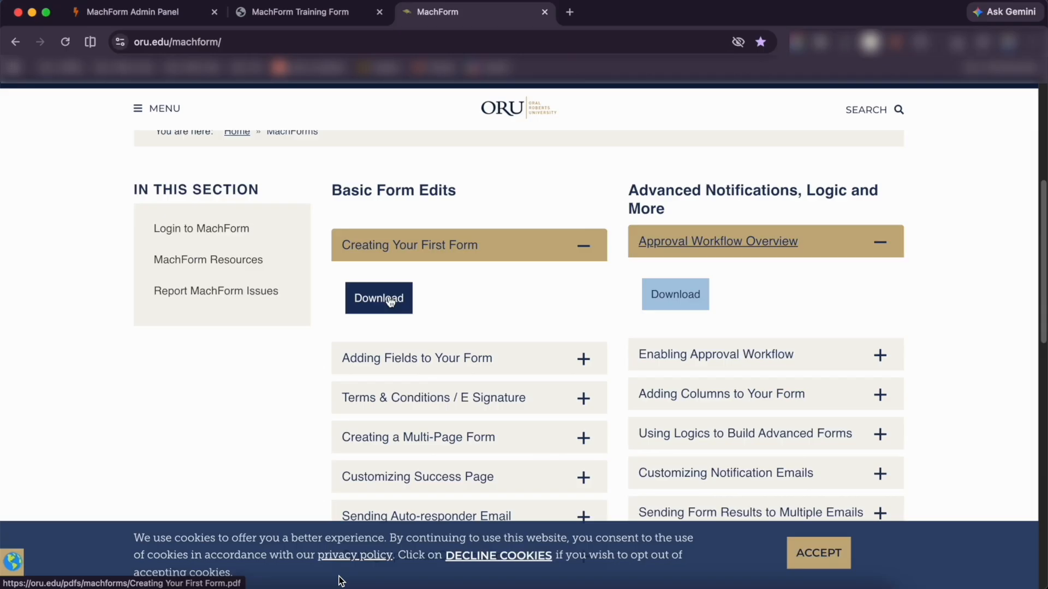
pyautogui.click(321, 13)
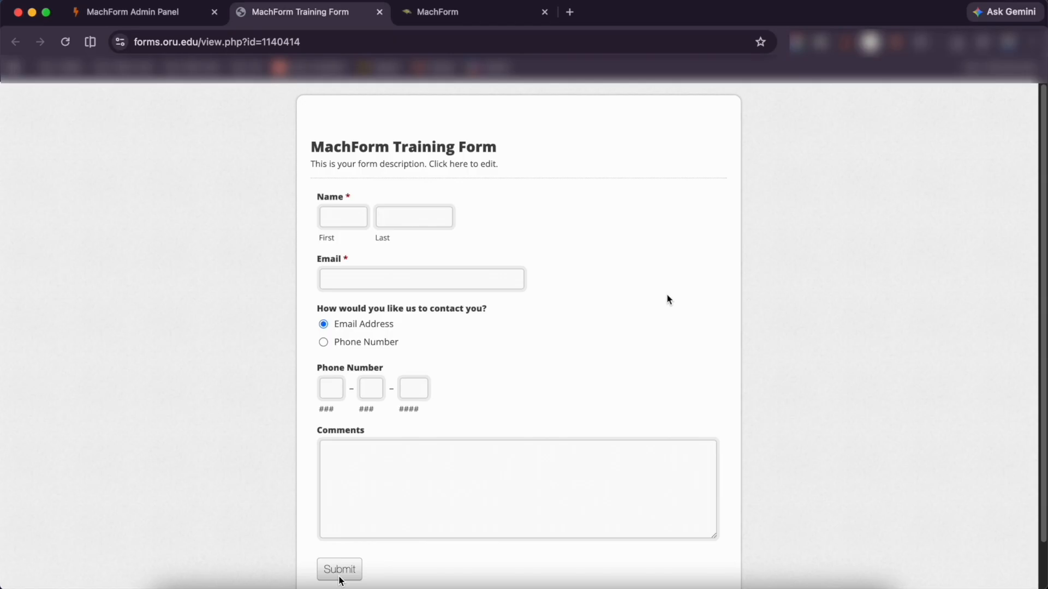
pyautogui.click(508, 12)
pyautogui.scroll(3, 512, 157)
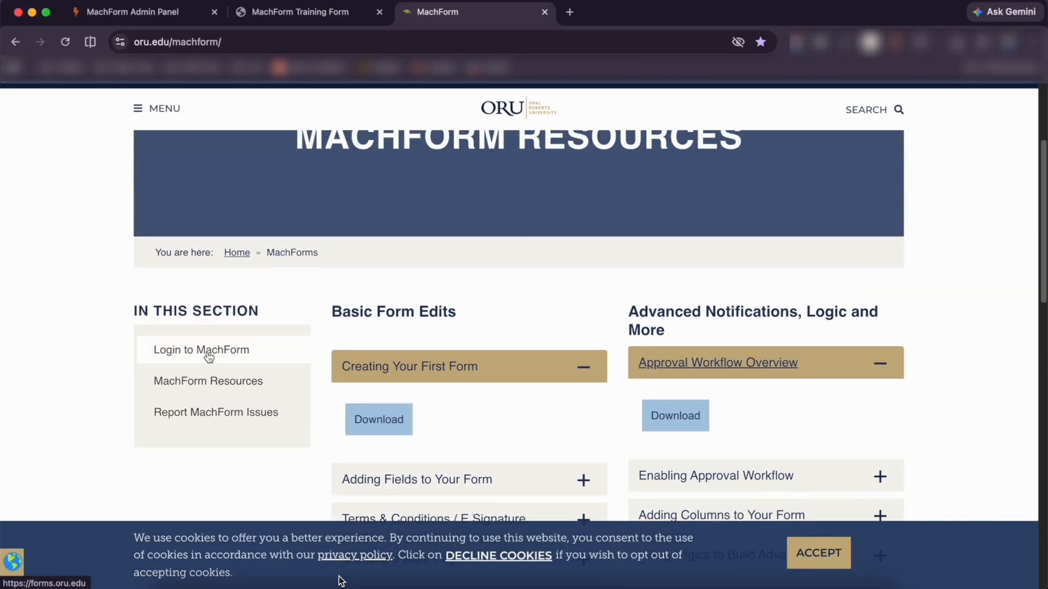
# Switch to the MachForm Admin Panel tab, replace the stored password with the account password, and sign in
pyautogui.click(155, 18)
pyautogui.moveTo(193, 42); pyautogui.dragTo(133, 46)
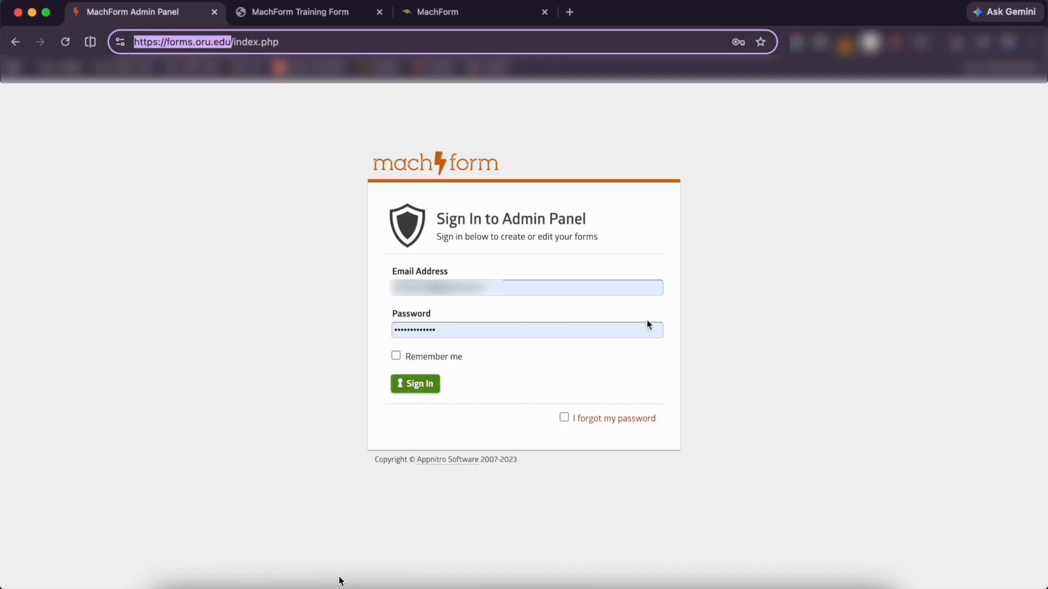
pyautogui.moveTo(461, 329); pyautogui.dragTo(368, 331)
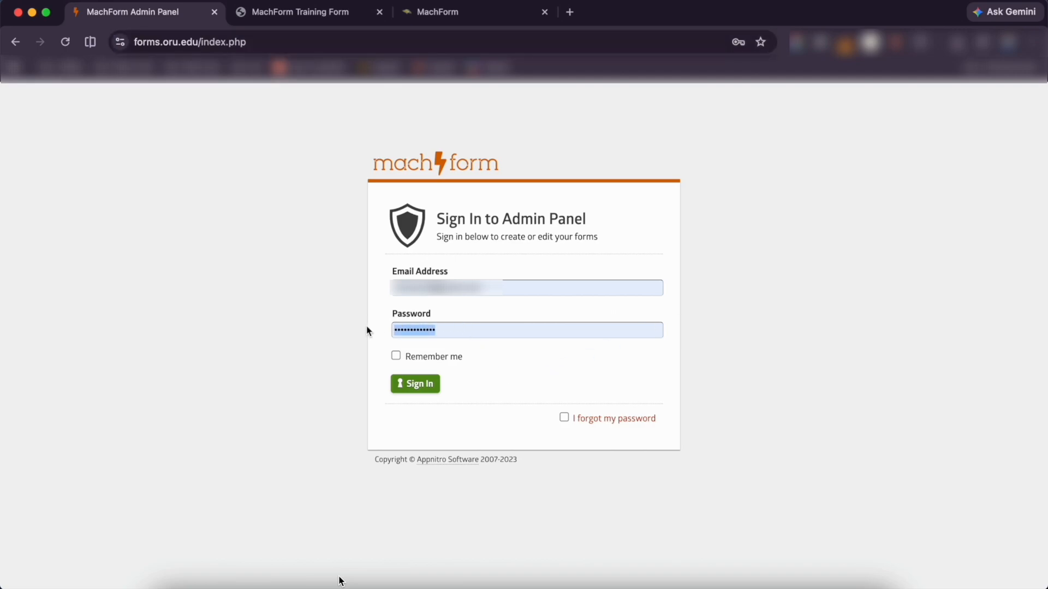
pyautogui.write('****')
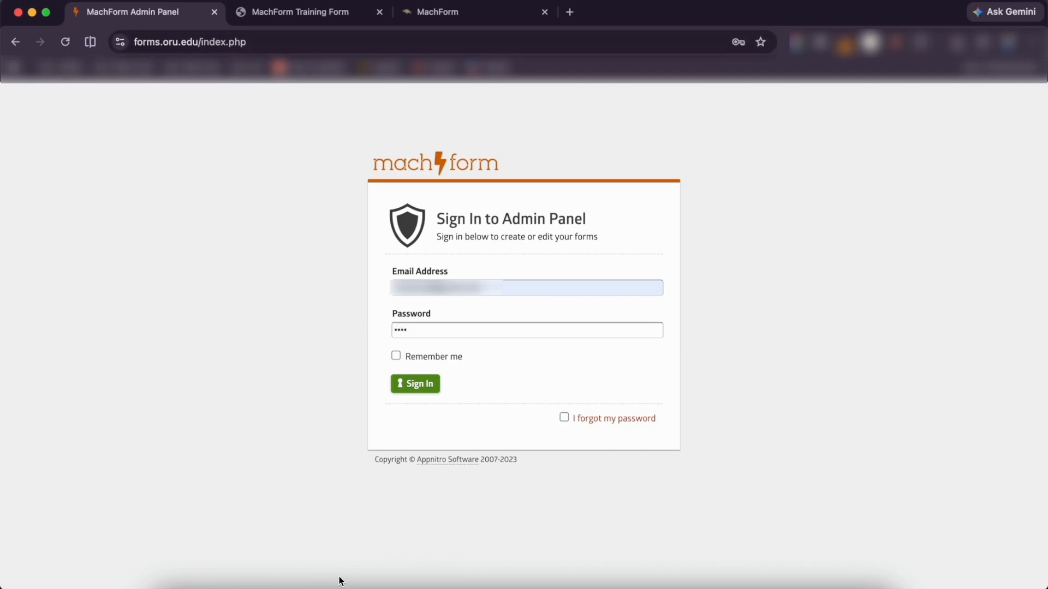
pyautogui.click(427, 388)
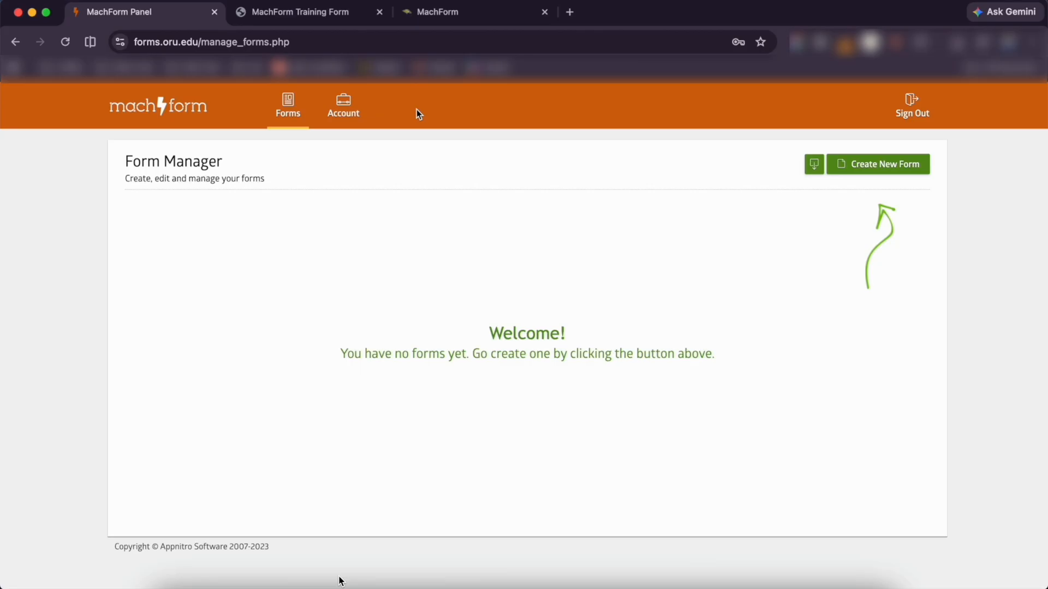
# Change the admin account password on the Account page, entering and confirming the new password
pyautogui.click(351, 111)
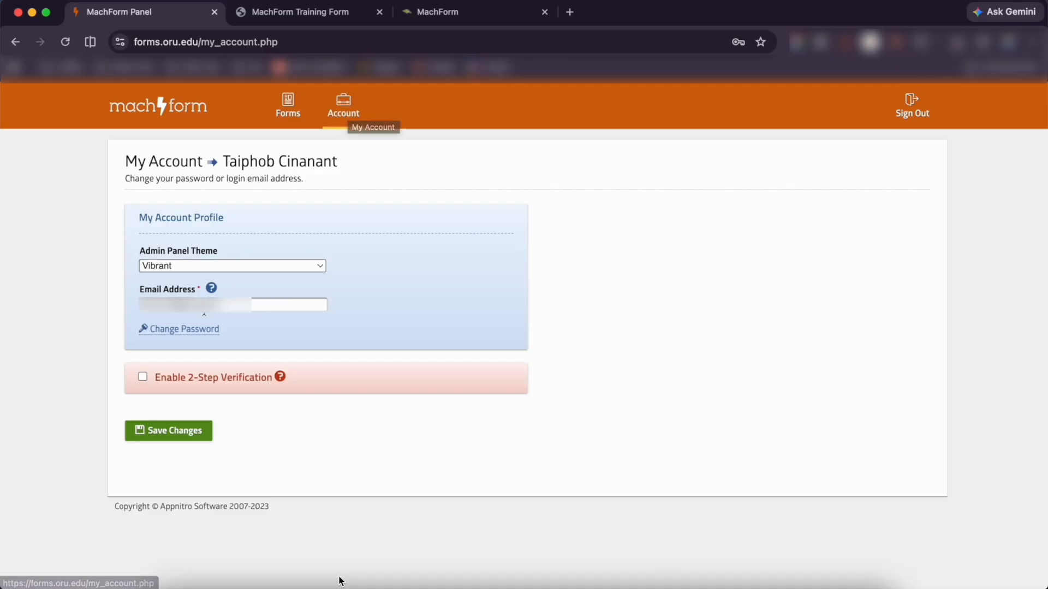
pyautogui.click(194, 332)
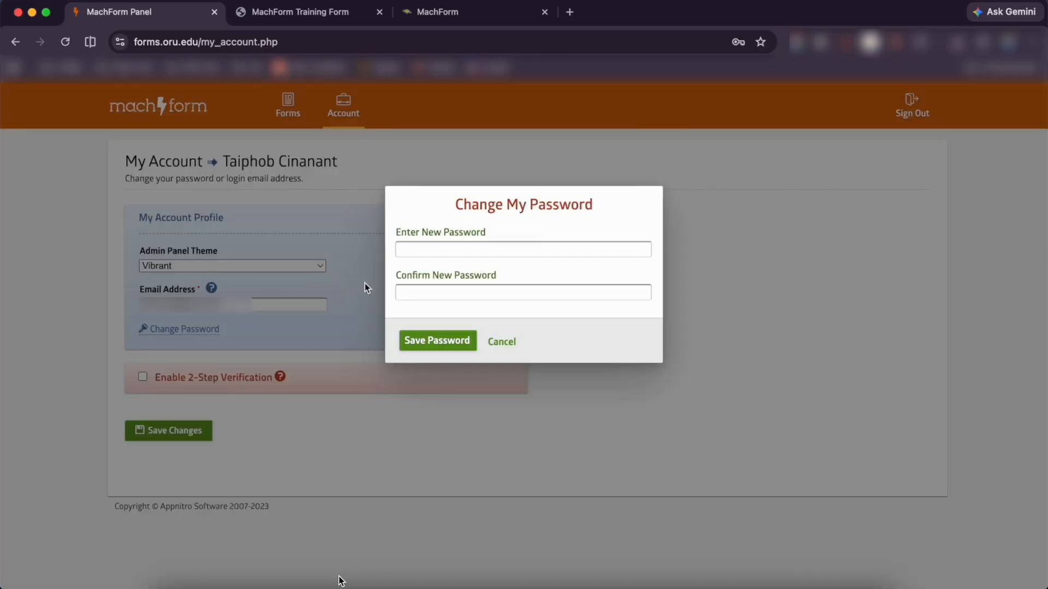
pyautogui.write('pass')
pyautogui.press('Tab')
pyautogui.write('pass')
pyautogui.click(431, 344)
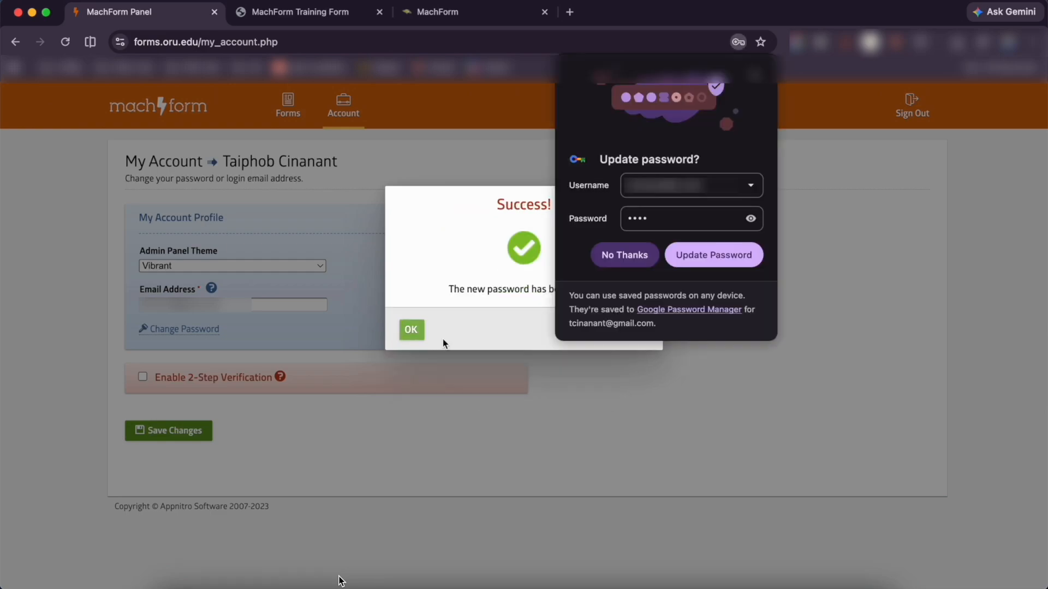
# Decline Chrome's save-password prompt, close the confirmation, and return to the Form Manager
pyautogui.click(614, 254)
pyautogui.click(418, 330)
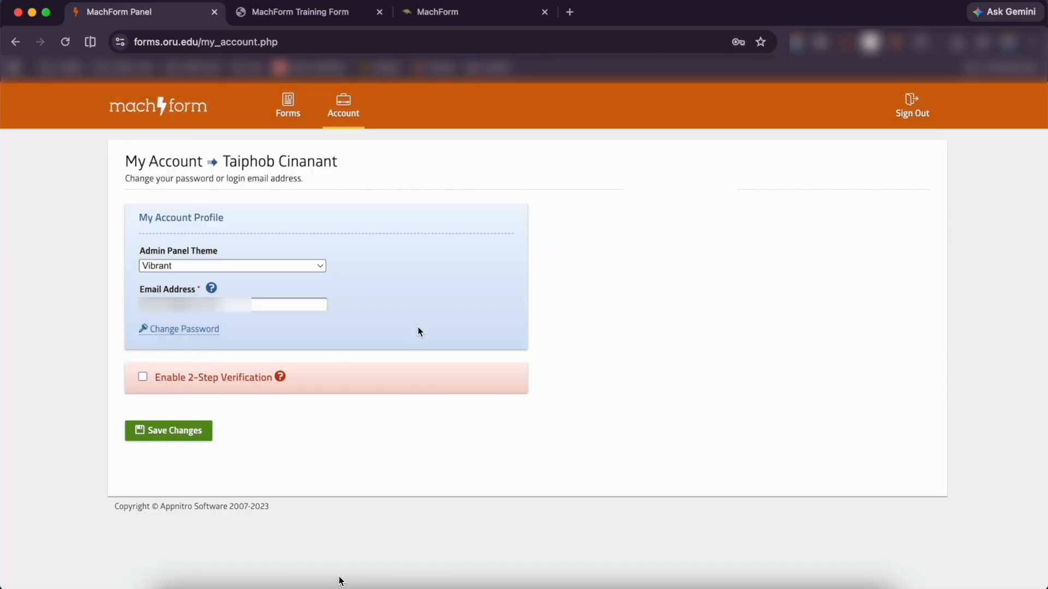
pyautogui.click(288, 115)
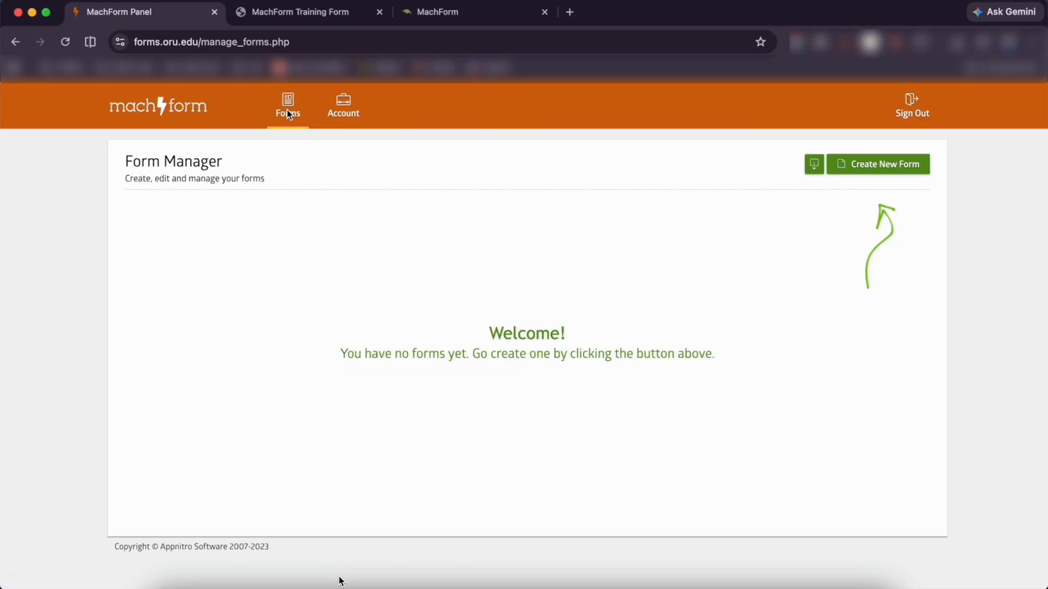
# Start a new Untitled Form with Create New Form
pyautogui.click(886, 164)
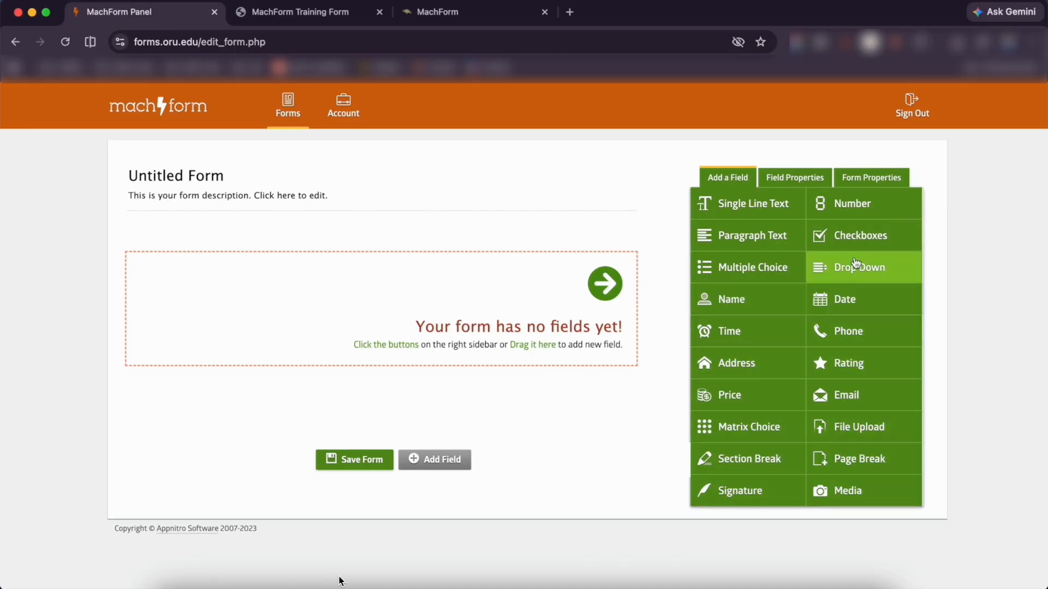
# Add Name, Email, Phone, Multiple Choice and Paragraph Text fields to the form
pyautogui.click(764, 303)
pyautogui.click(853, 393)
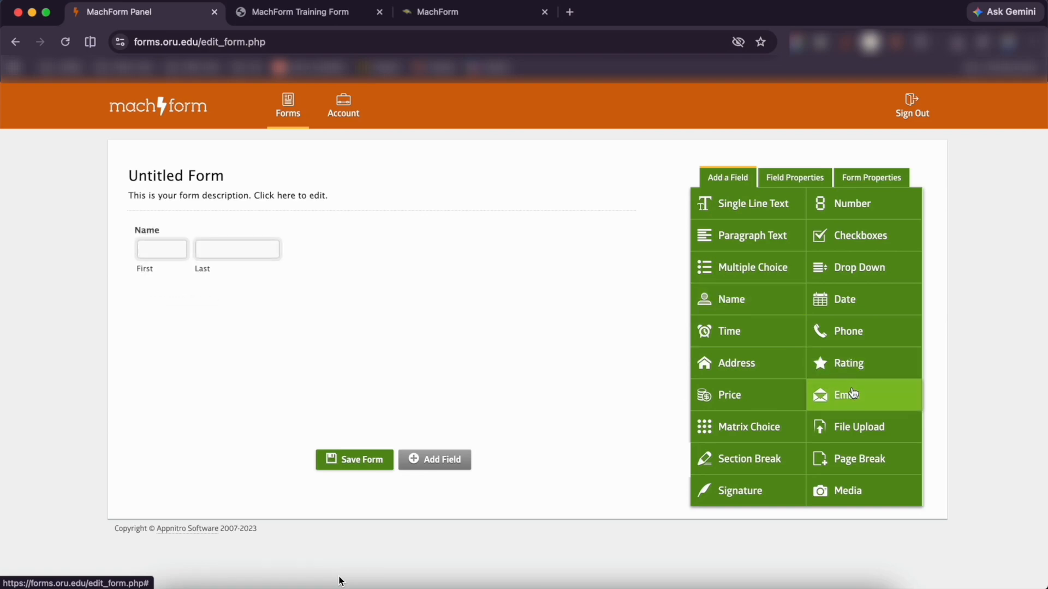
pyautogui.click(854, 337)
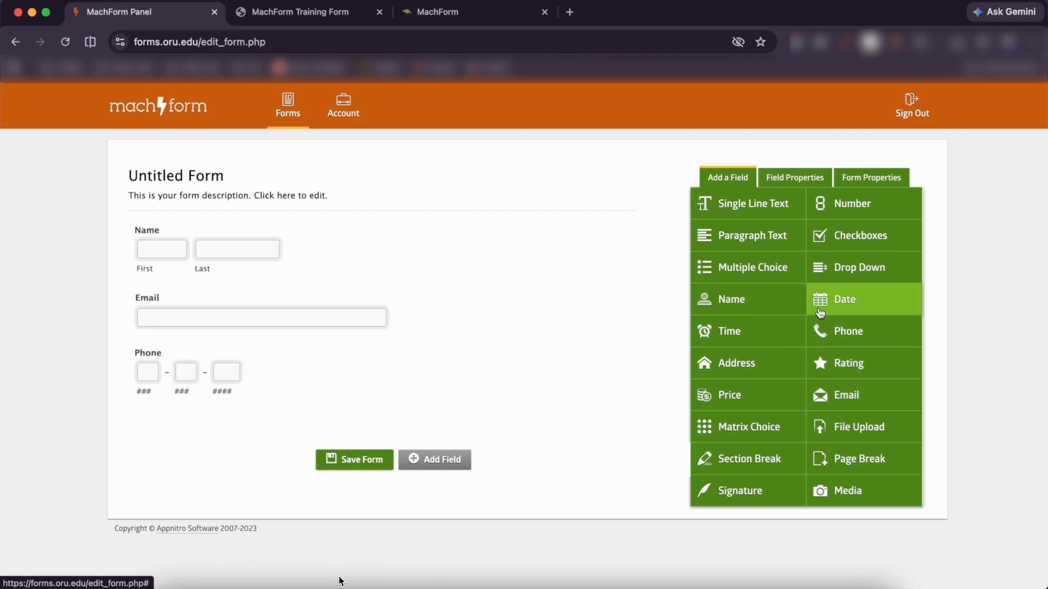
pyautogui.click(774, 278)
pyautogui.click(755, 247)
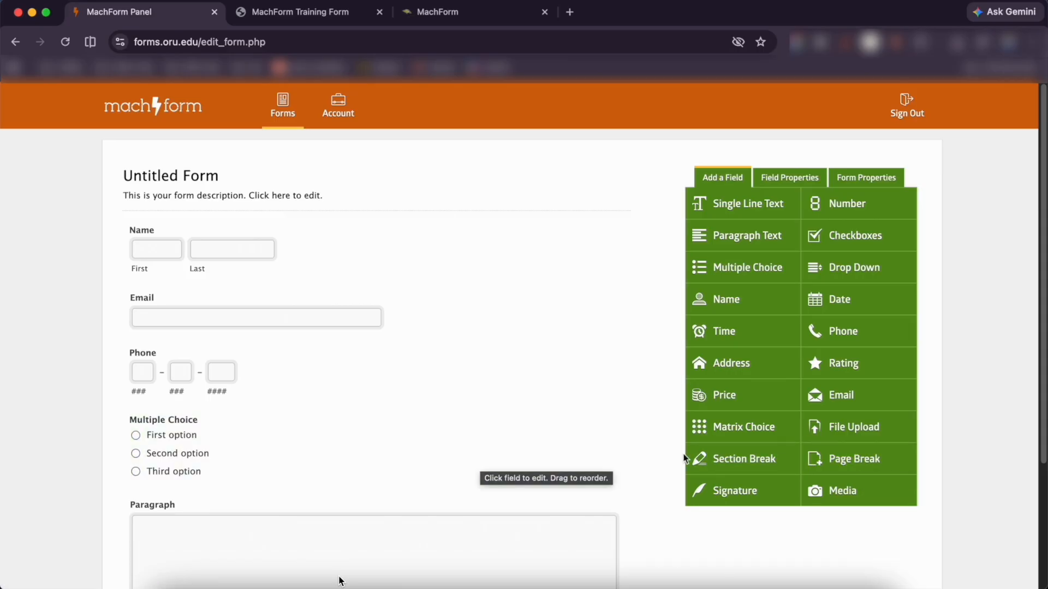
pyautogui.scroll(-3, 351, 422)
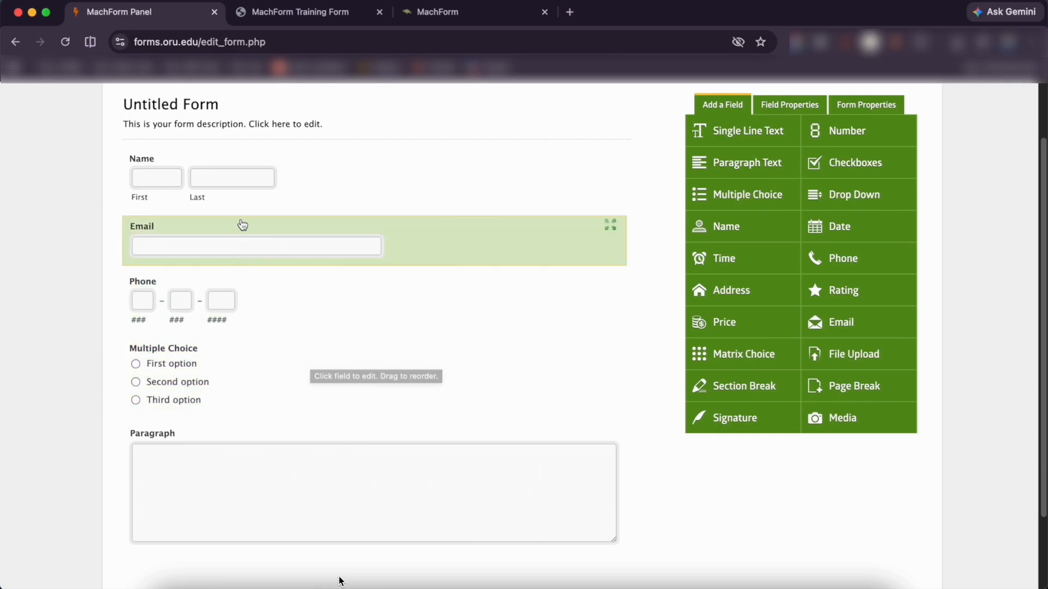
pyautogui.click(257, 176)
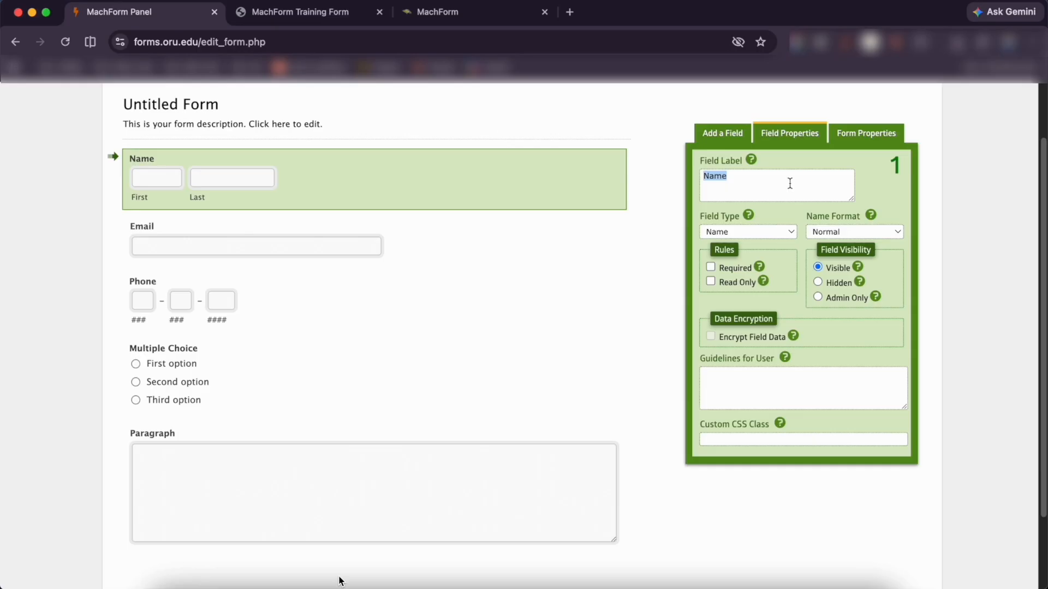
# Set the Name field to the Full name format and mark it required
pyautogui.click(889, 231)
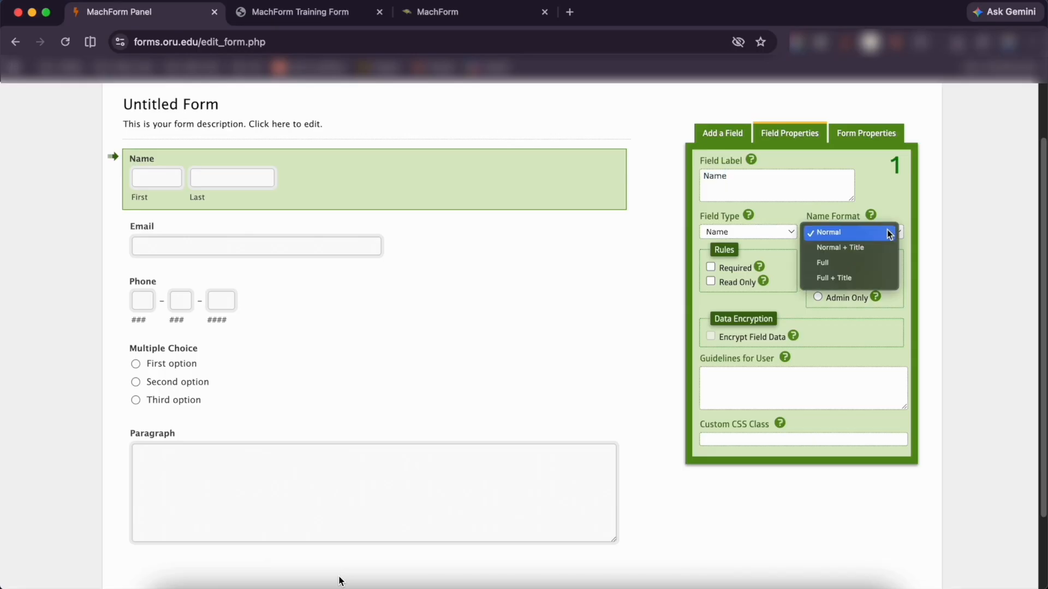
pyautogui.click(876, 263)
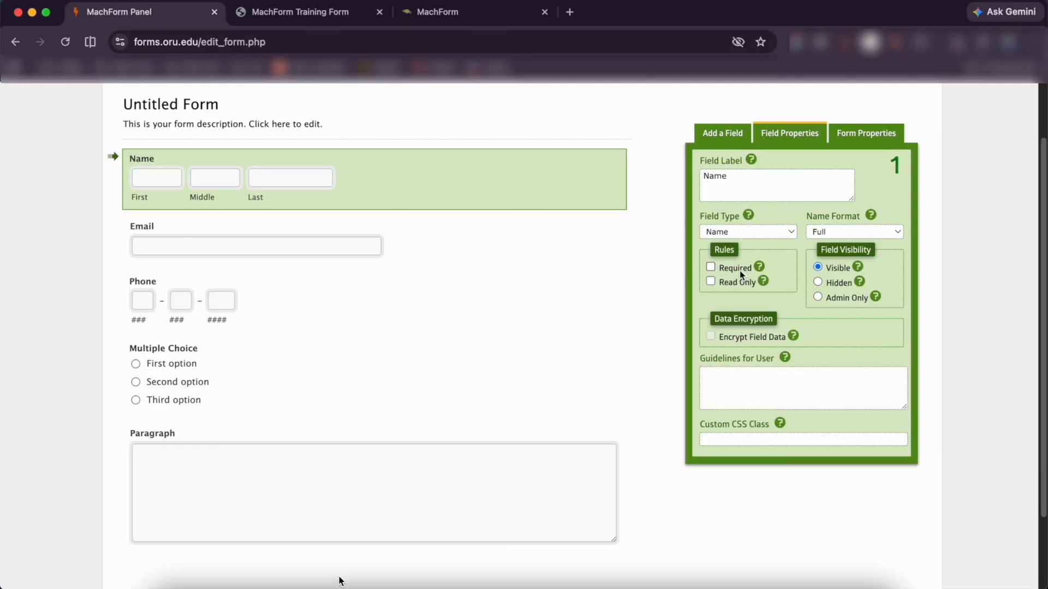
pyautogui.click(711, 268)
pyautogui.click(308, 242)
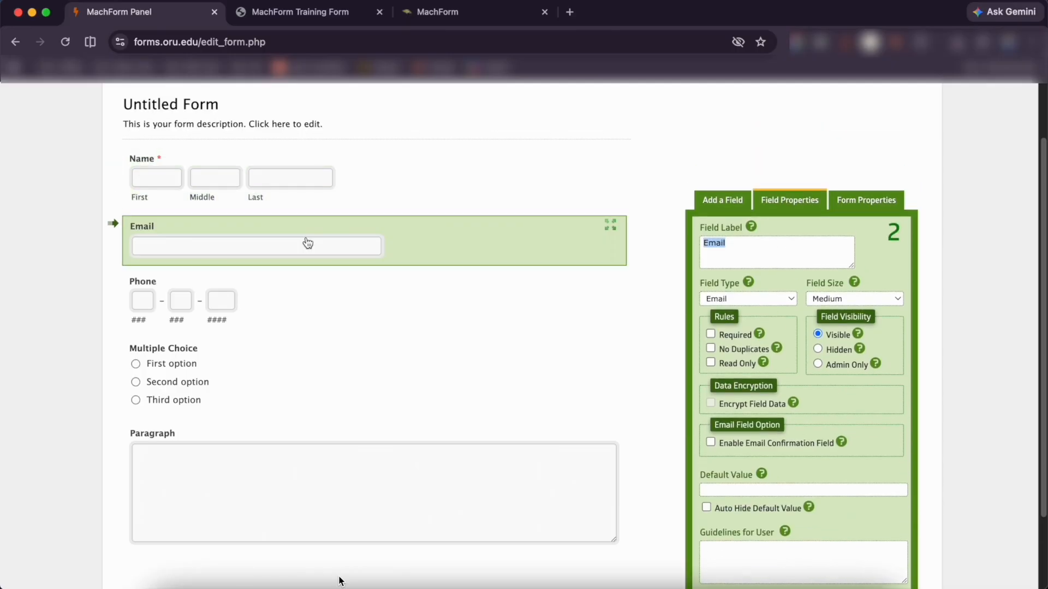
# Mark the Email field required and switch the Phone field to International format
pyautogui.scroll(-2, 566, 279)
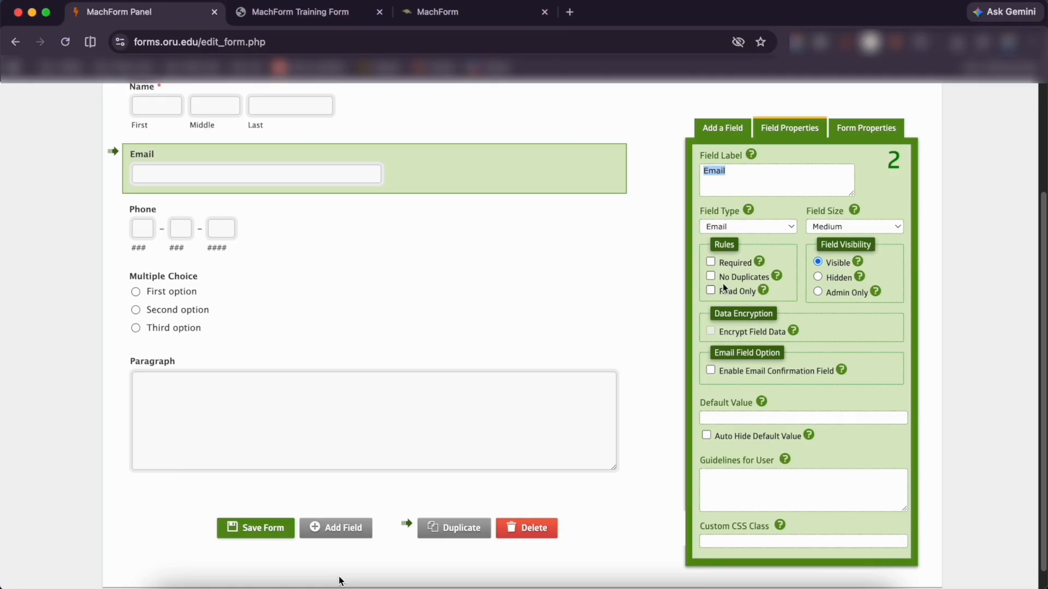
pyautogui.click(710, 262)
pyautogui.click(191, 221)
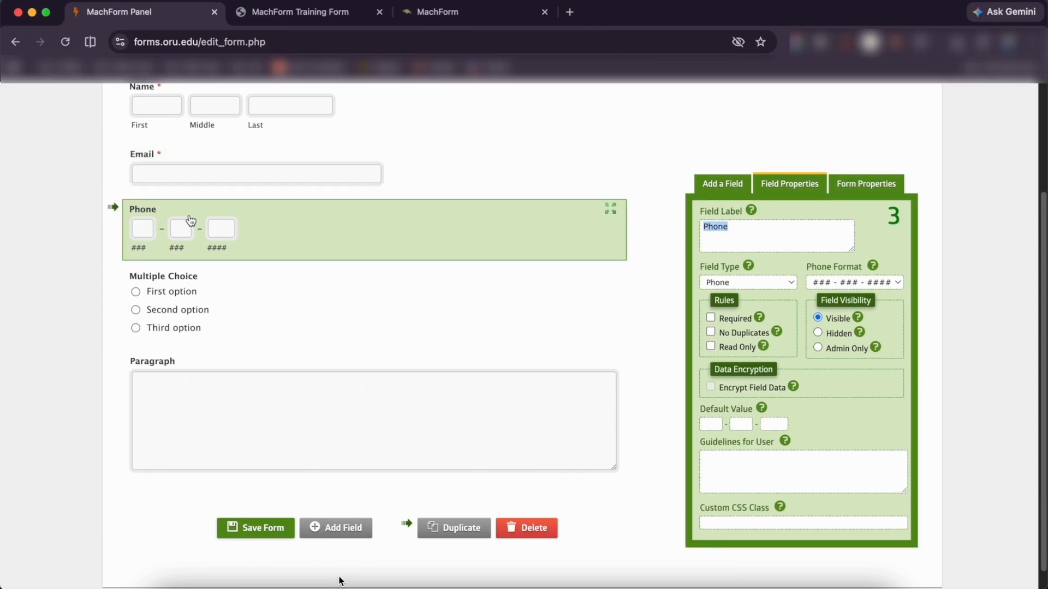
pyautogui.click(820, 283)
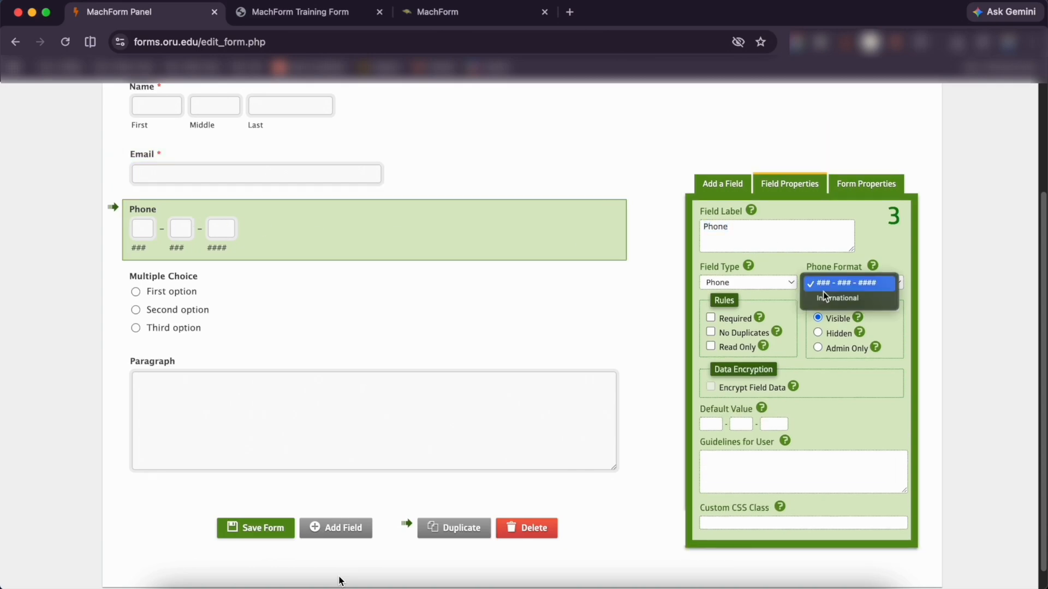
pyautogui.click(824, 296)
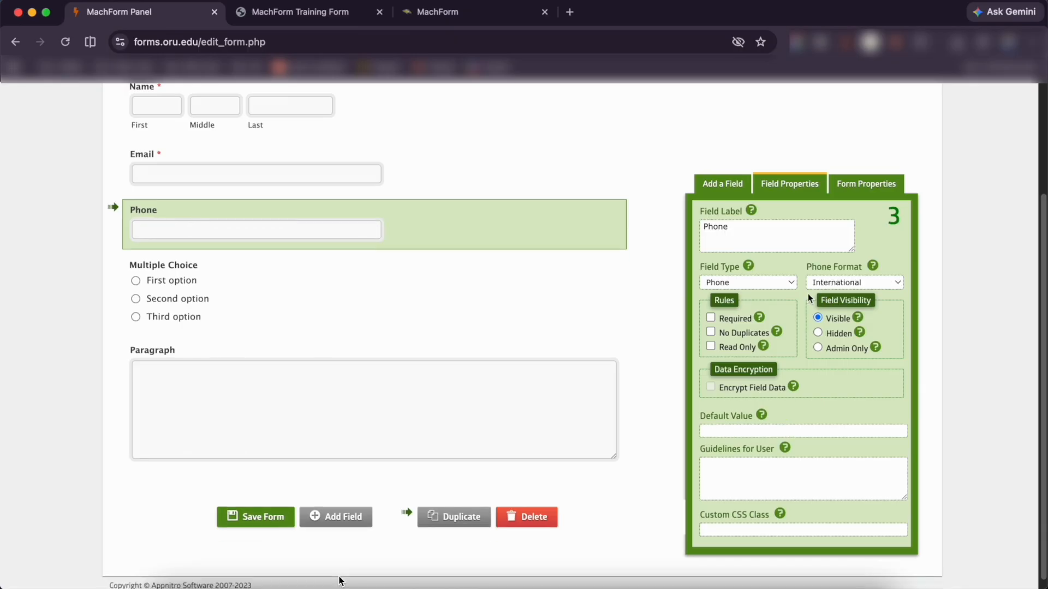
pyautogui.click(302, 309)
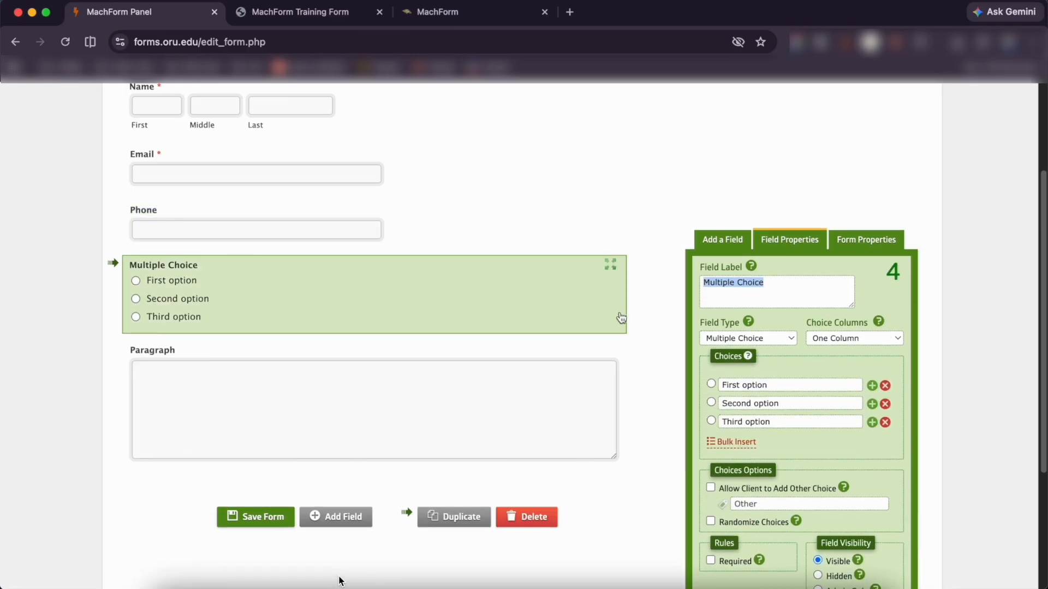
# Label the choice question 'How would you like us to contact you?' with choices Email, Phone and Text
pyautogui.write('How would yo')
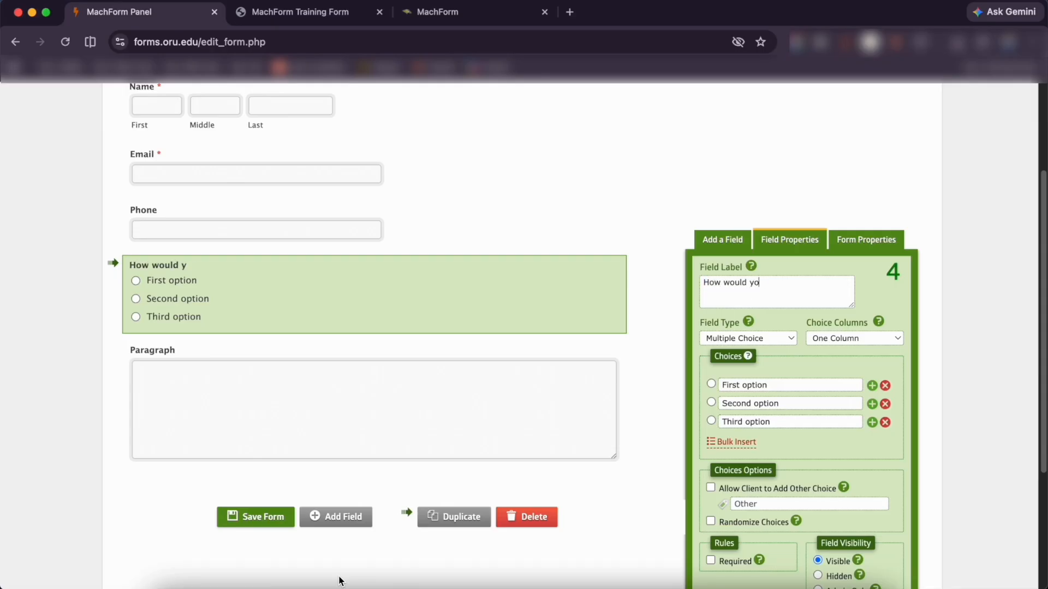
pyautogui.write('u like us to contact you?')
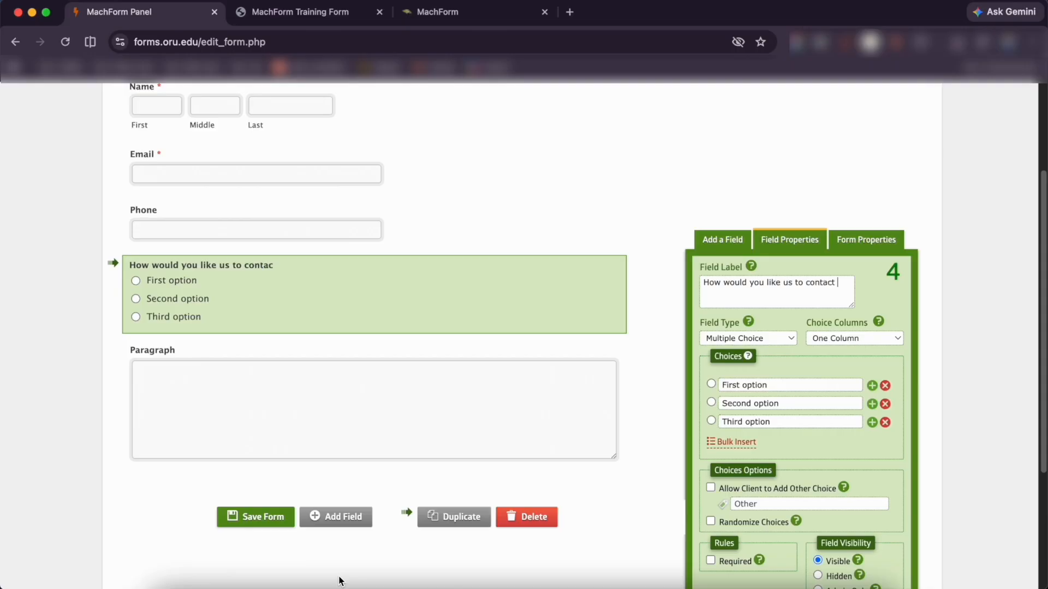
pyautogui.press('Tab')
pyautogui.press('Tab')
pyautogui.press('Tab')
pyautogui.press('Tab')
pyautogui.write('Email')
pyautogui.click(783, 404)
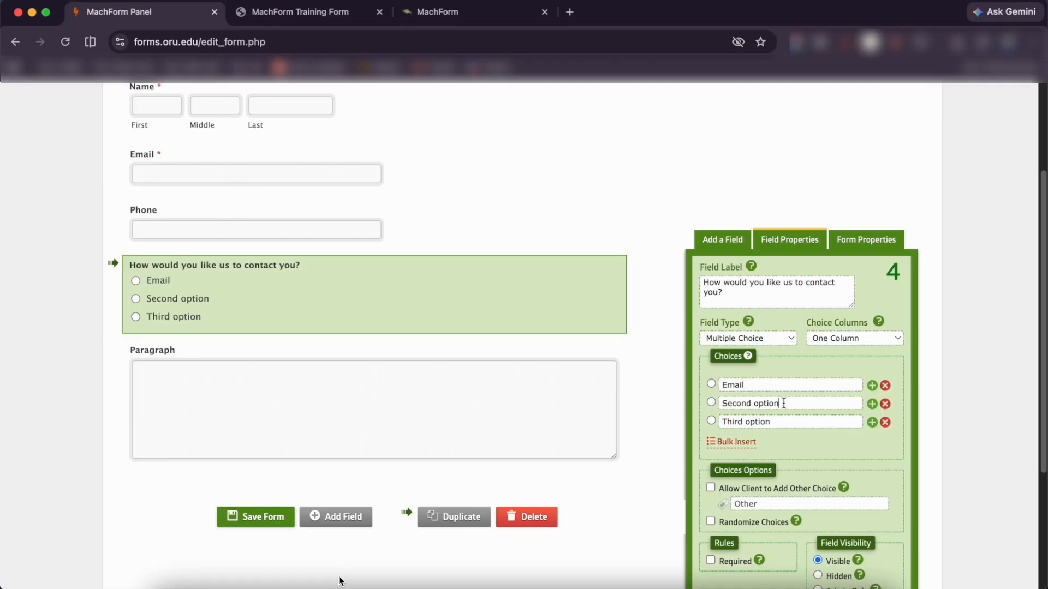
pyautogui.moveTo(784, 403); pyautogui.dragTo(711, 407)
pyautogui.write('Phone')
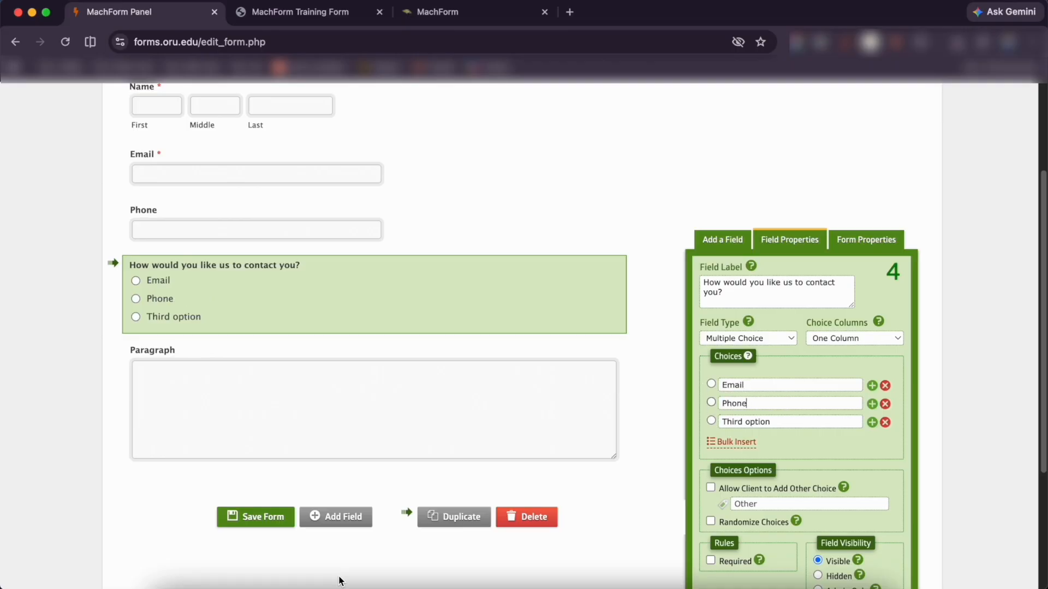
pyautogui.moveTo(780, 422); pyautogui.dragTo(703, 421)
pyautogui.write('Text')
# Hide the Text choice and reveal the hidden choices list
pyautogui.click(884, 422)
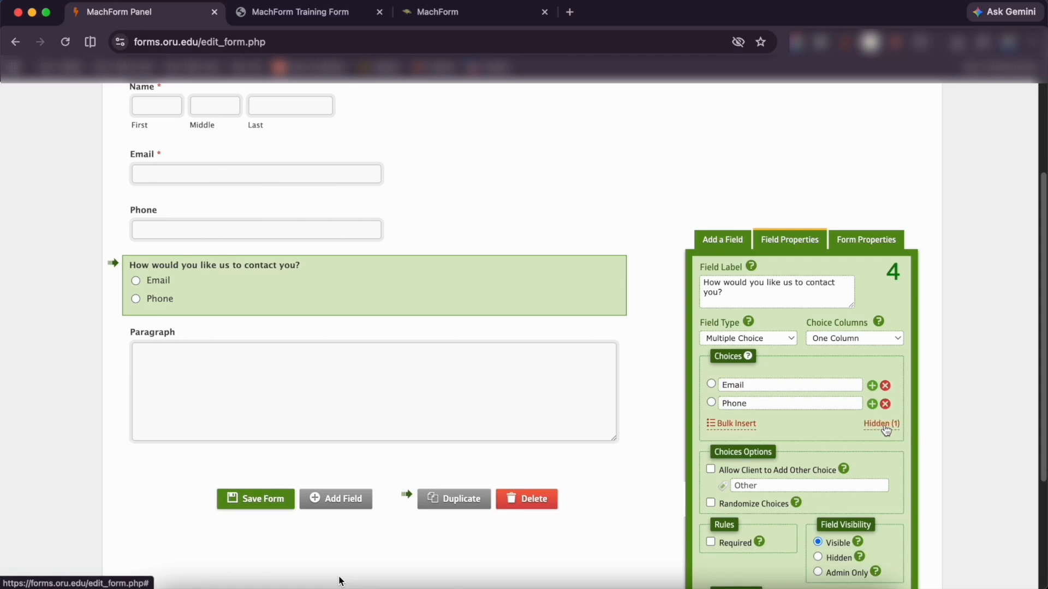
pyautogui.click(883, 425)
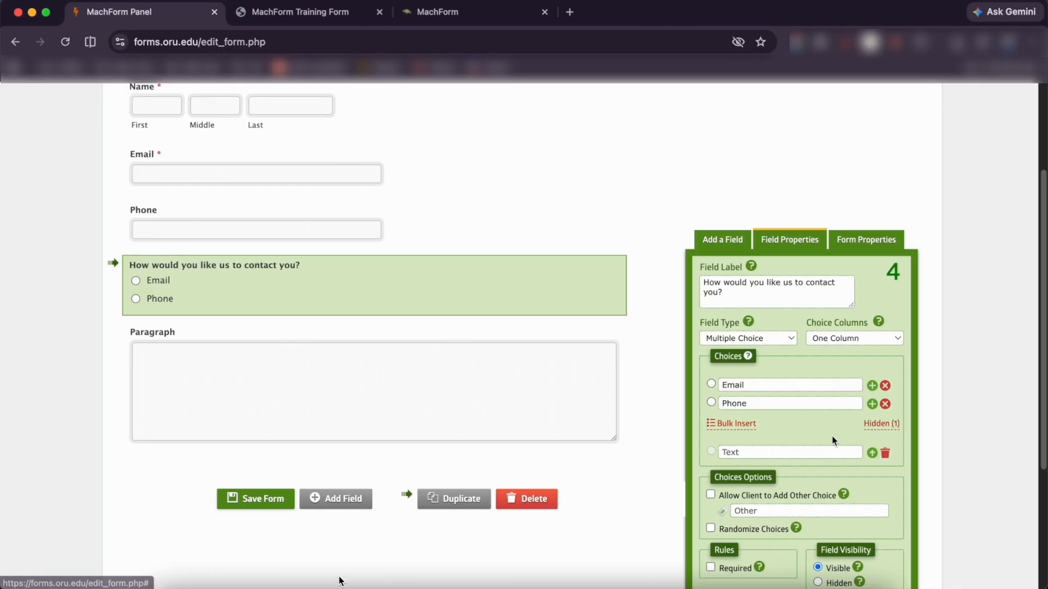
pyautogui.scroll(-1, 600, 404)
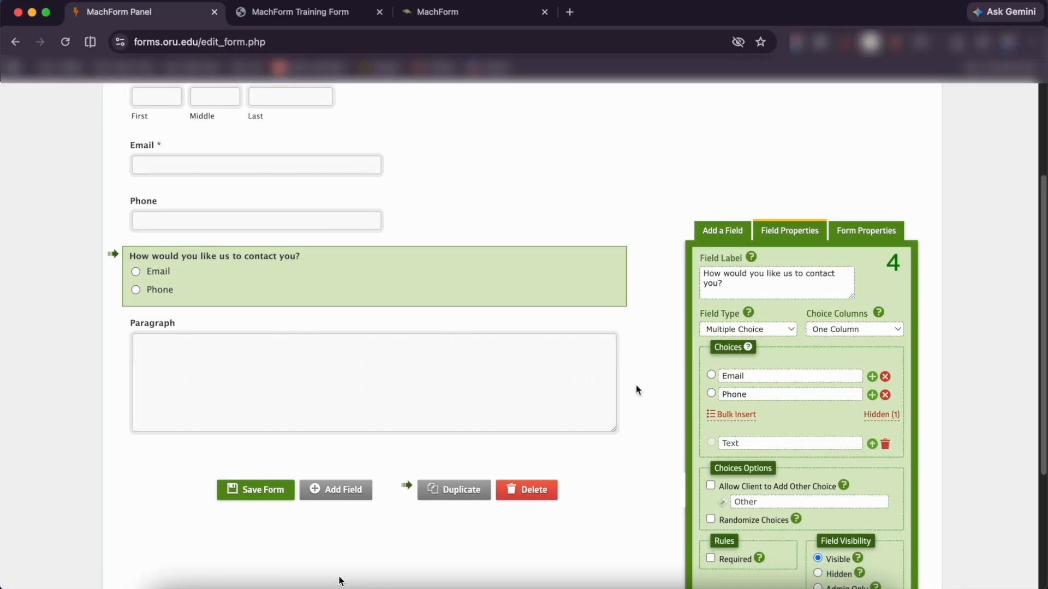
pyautogui.click(385, 386)
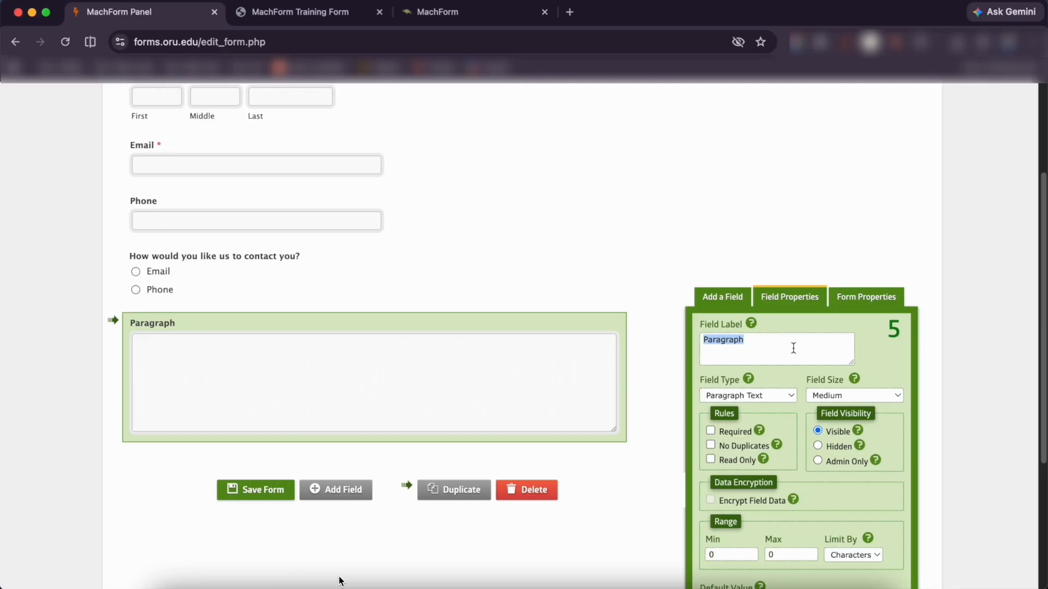
# Relabel the Paragraph field 'Leave your comment' and scroll through the finished form
pyautogui.write('Leave y')
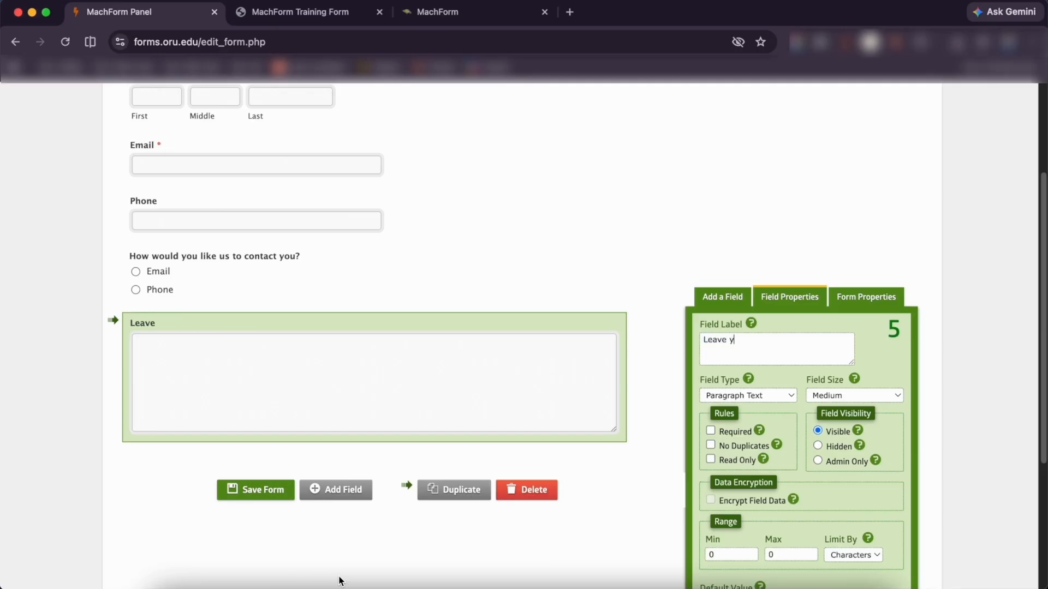
pyautogui.write('our comment')
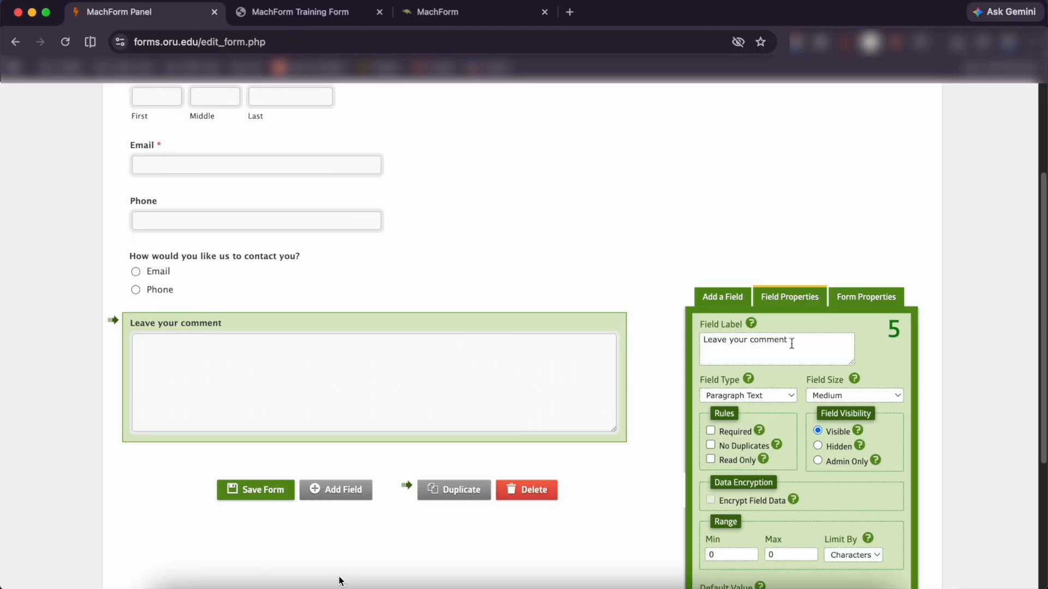
pyautogui.scroll(-2, 327, 458)
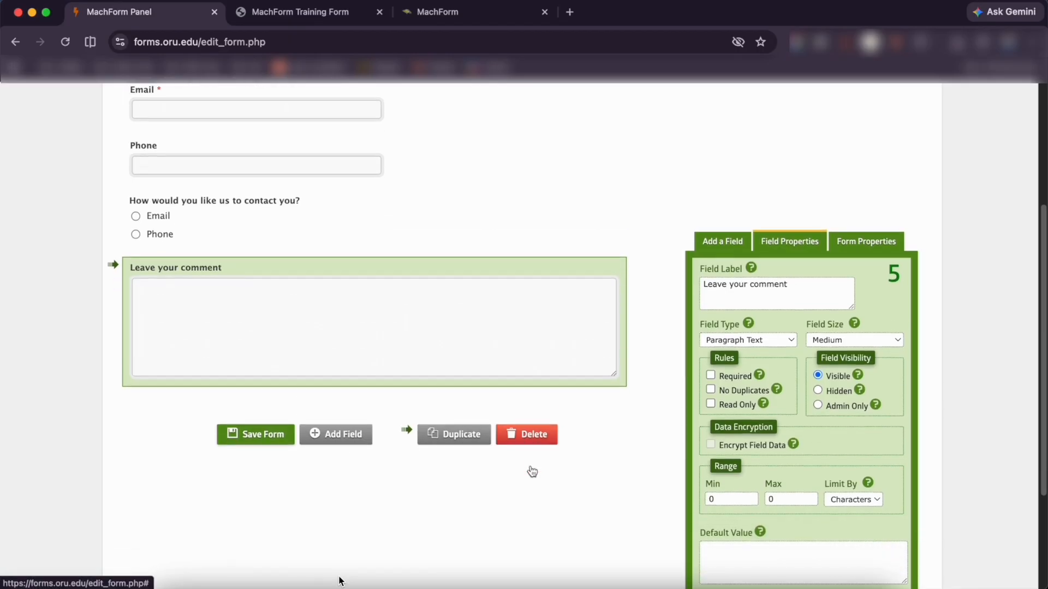
pyautogui.scroll(-6, 532, 472)
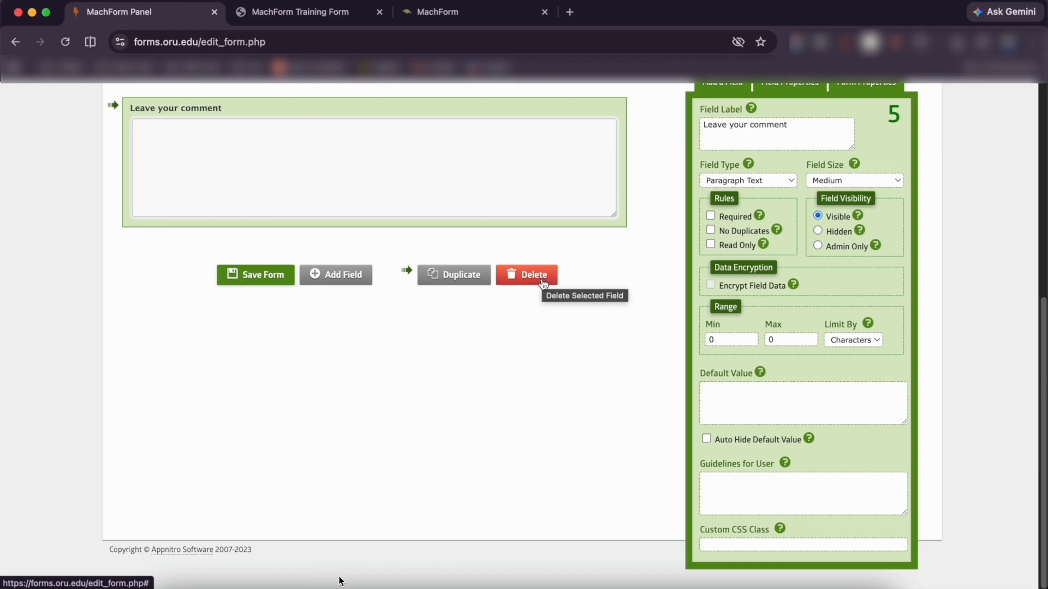
pyautogui.scroll(7, 543, 284)
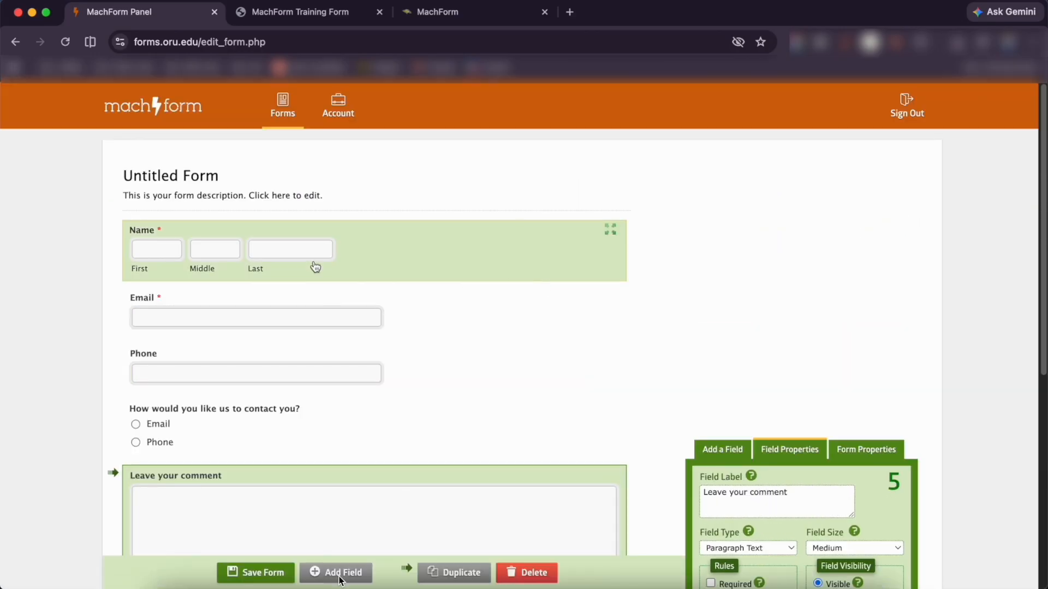
pyautogui.click(348, 269)
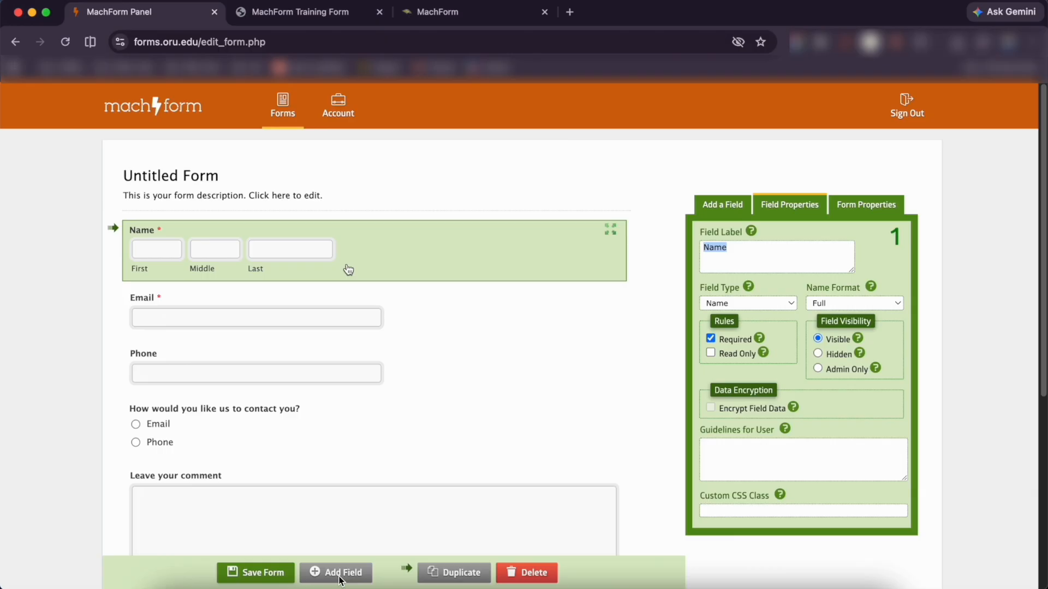
pyautogui.scroll(-1, 437, 297)
pyautogui.scroll(-2, 458, 309)
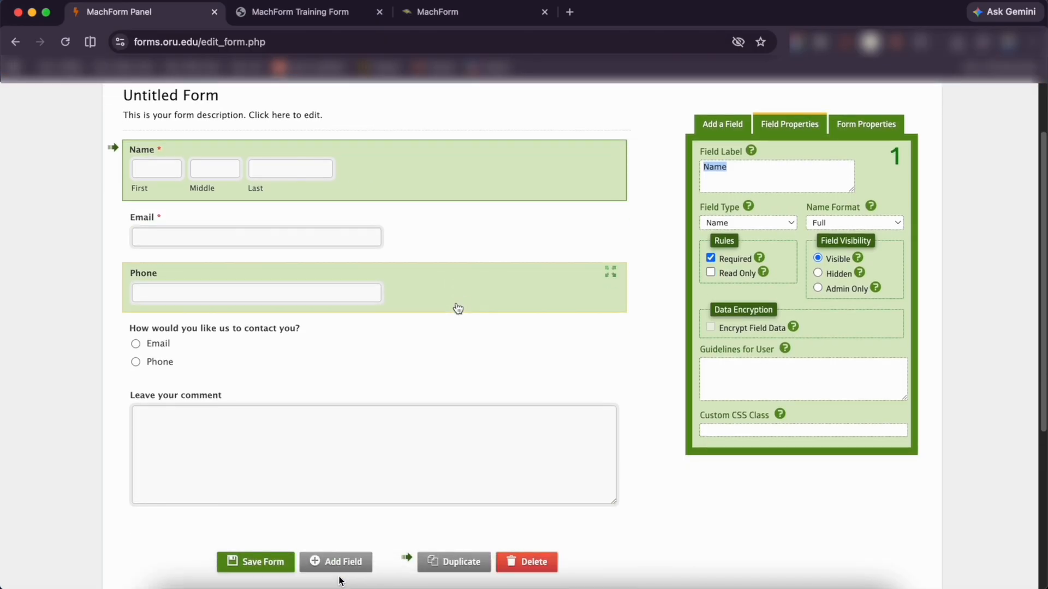
pyautogui.scroll(-1, 458, 309)
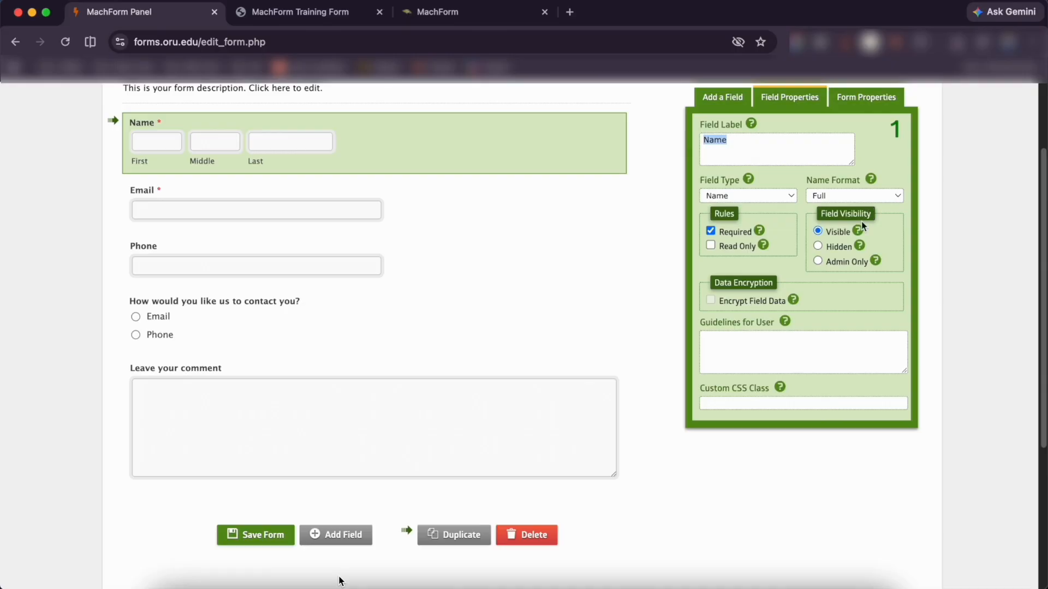
pyautogui.click(818, 262)
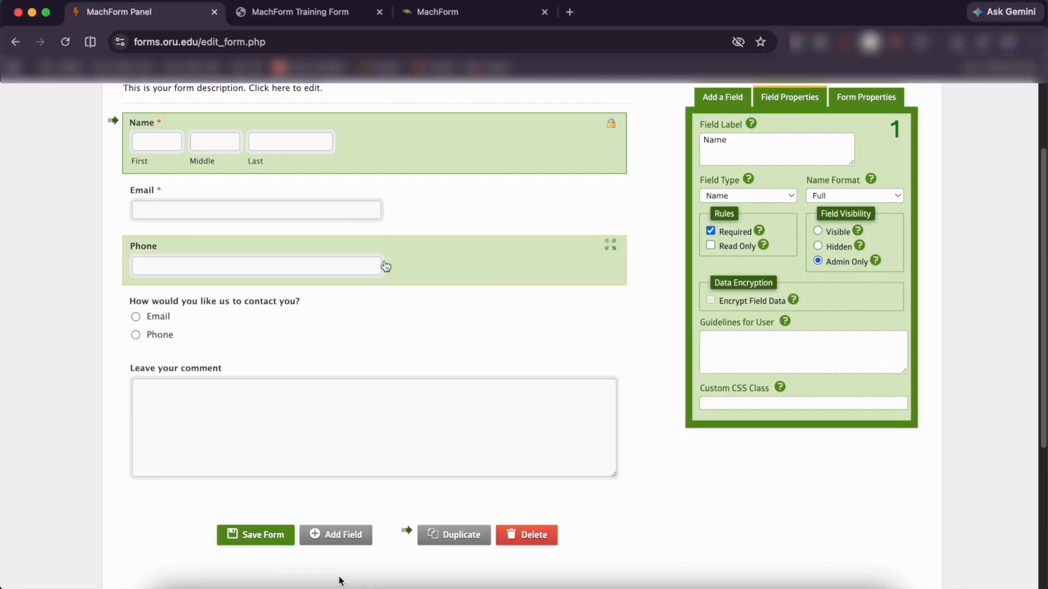
pyautogui.scroll(3, 836, 266)
pyautogui.click(816, 339)
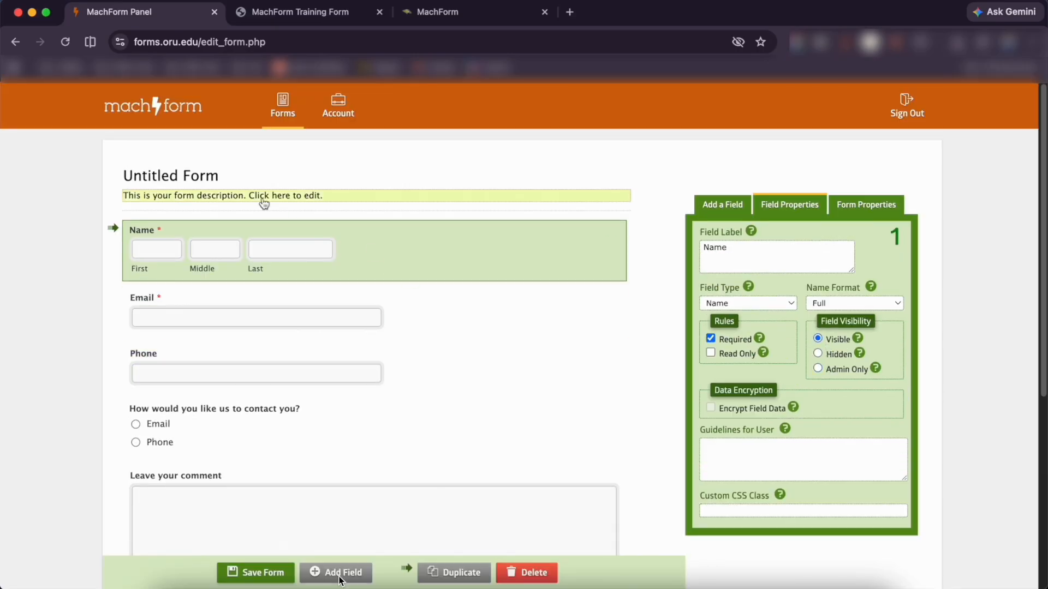
pyautogui.click(229, 177)
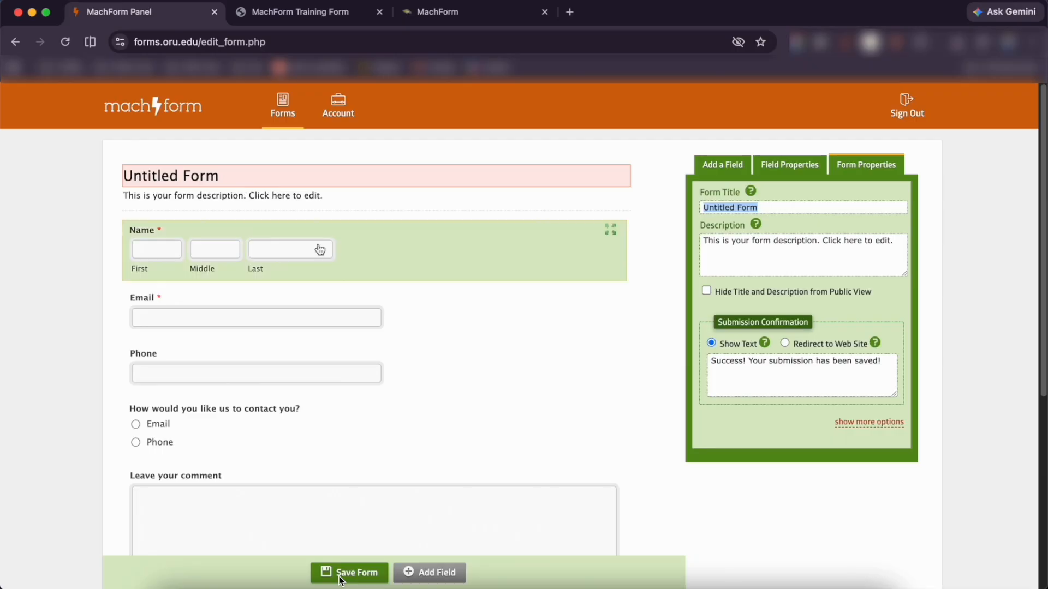
pyautogui.doubleClick(716, 209)
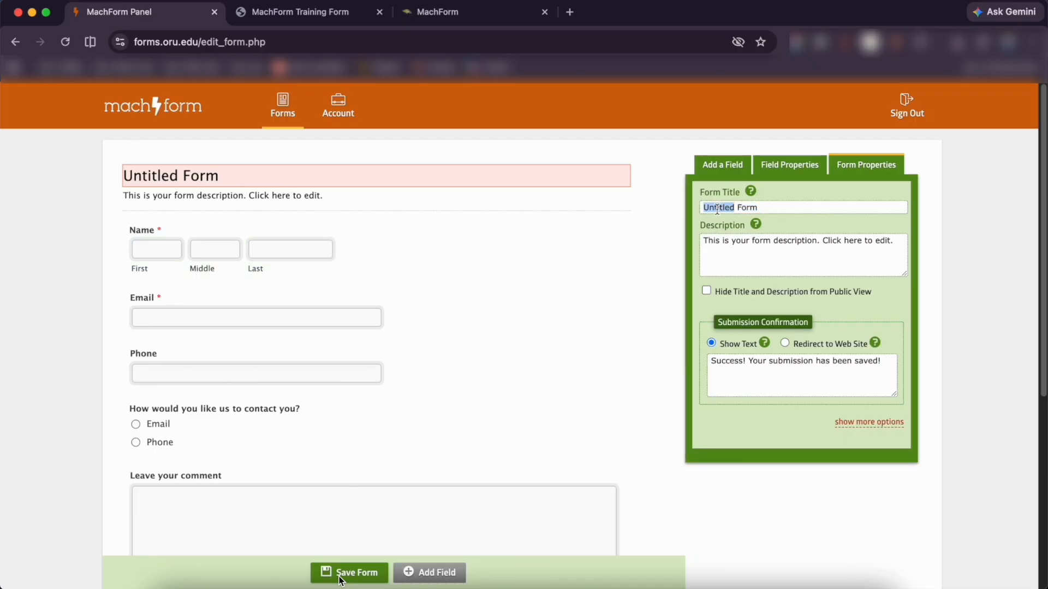
pyautogui.write('Train')
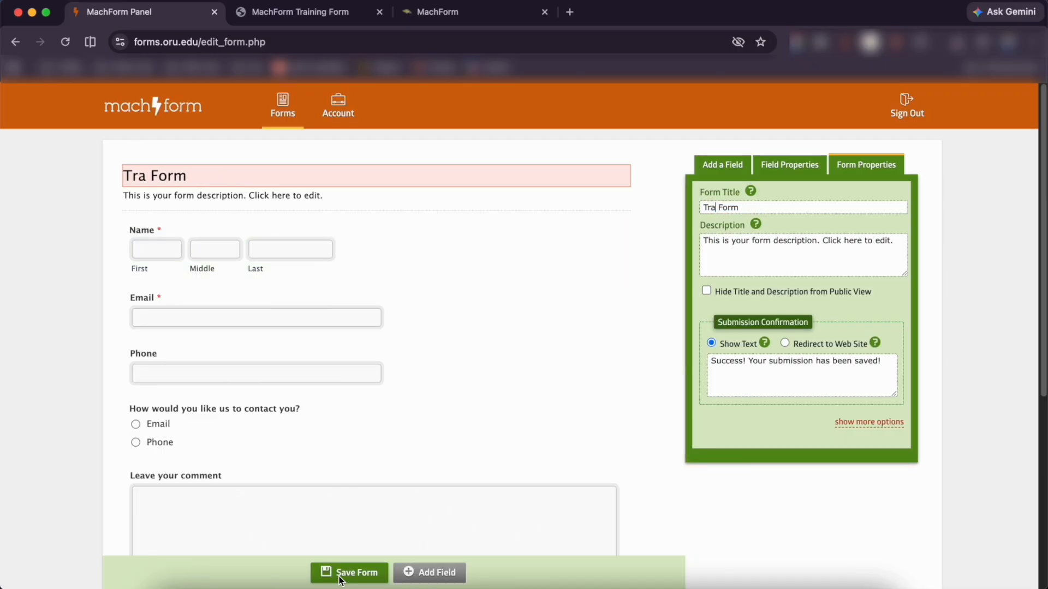
pyautogui.write('ing')
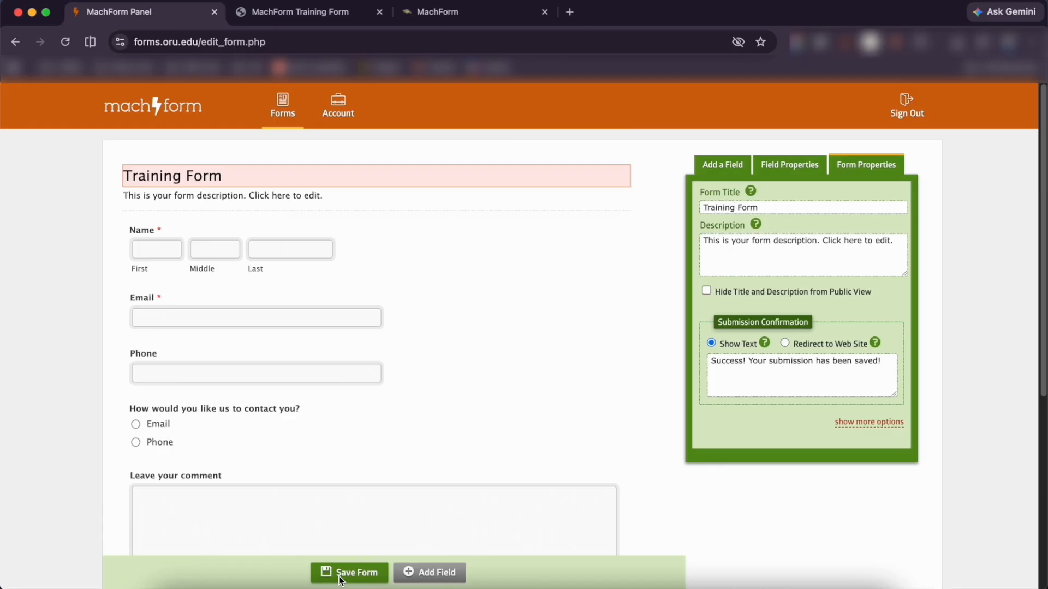
pyautogui.click(787, 247)
pyautogui.scroll(-1, 786, 245)
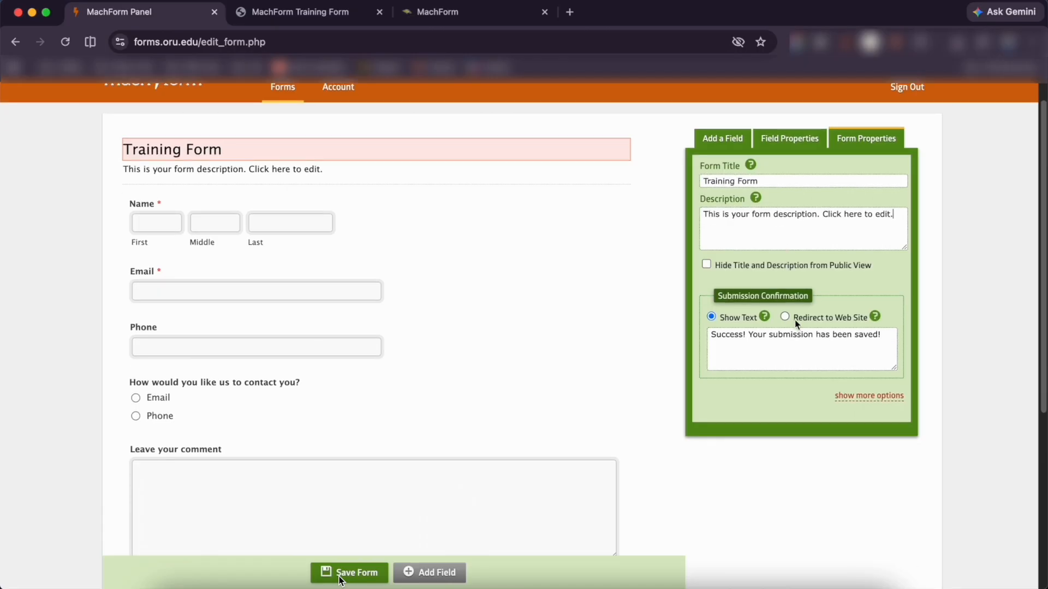
pyautogui.moveTo(882, 337); pyautogui.dragTo(708, 336)
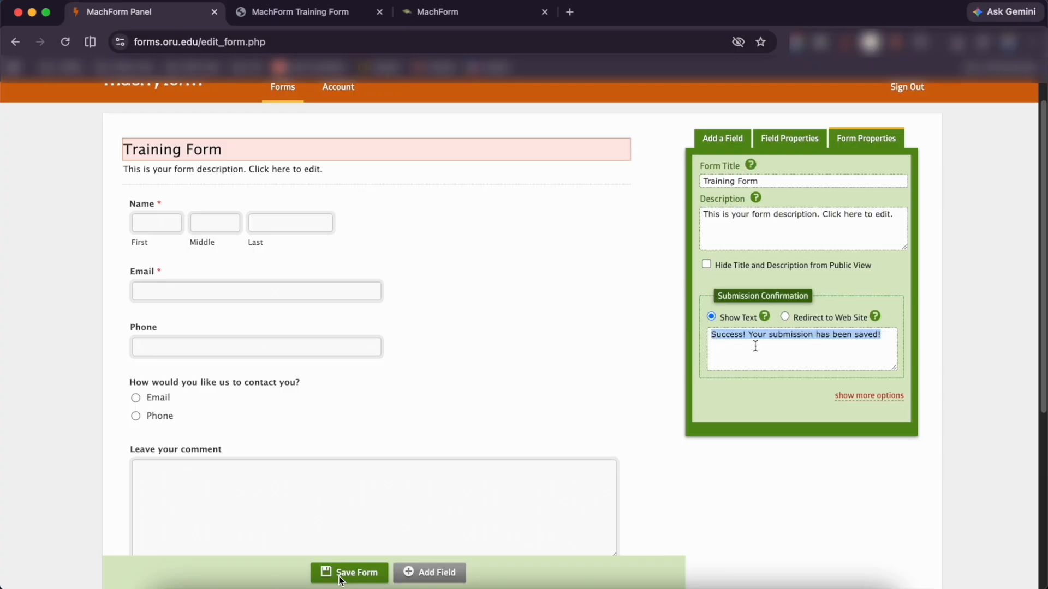
pyautogui.scroll(-2, 737, 343)
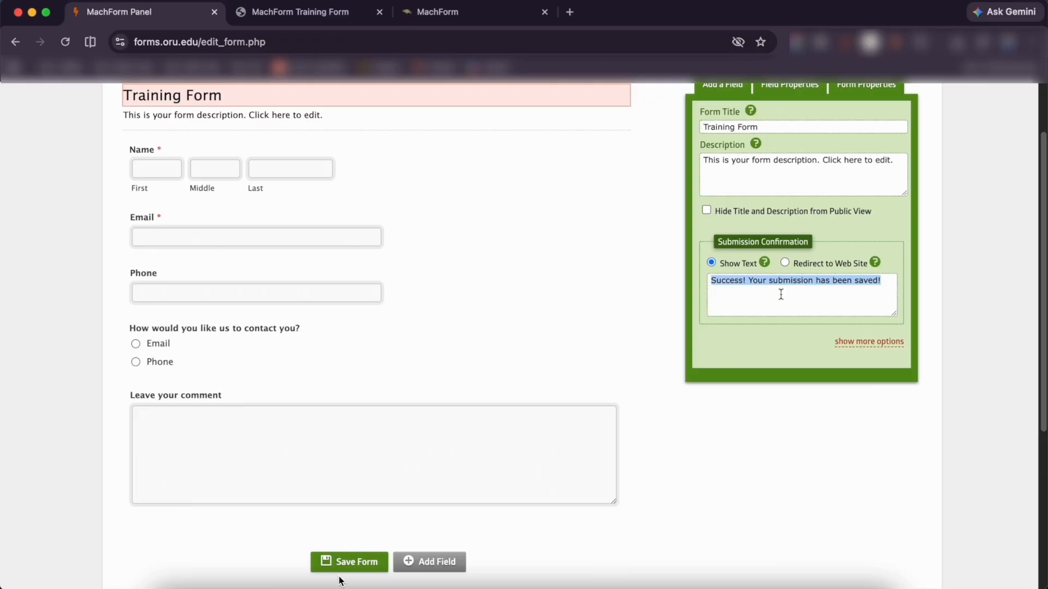
pyautogui.click(785, 263)
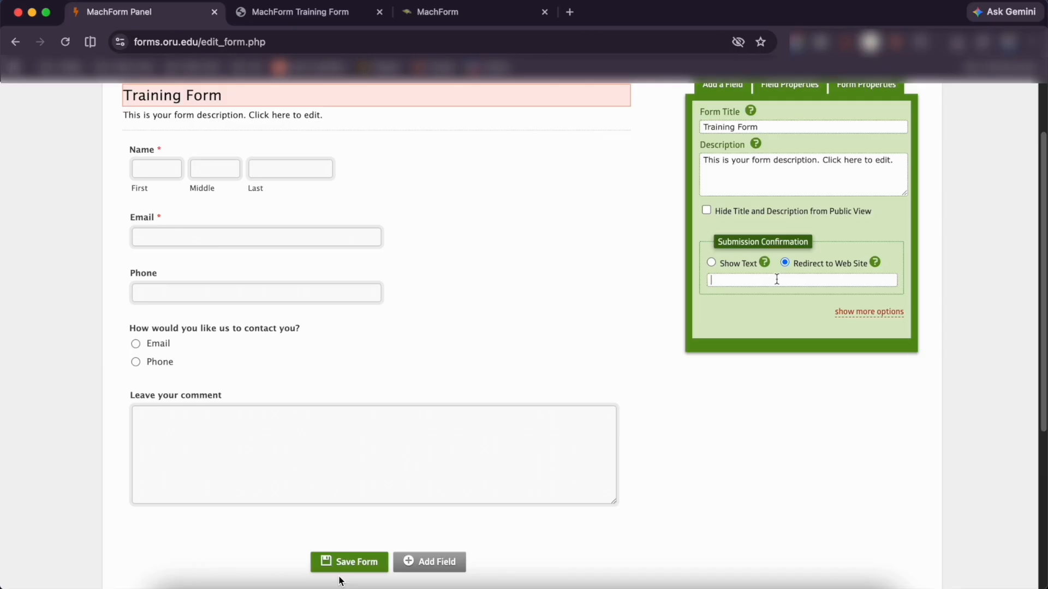
pyautogui.click(777, 280)
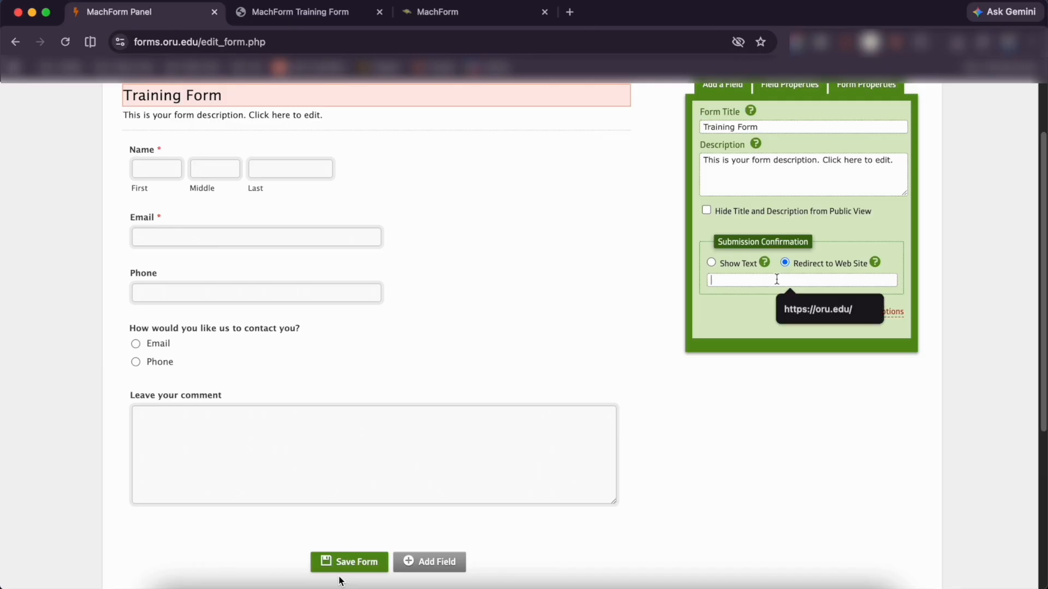
pyautogui.click(806, 310)
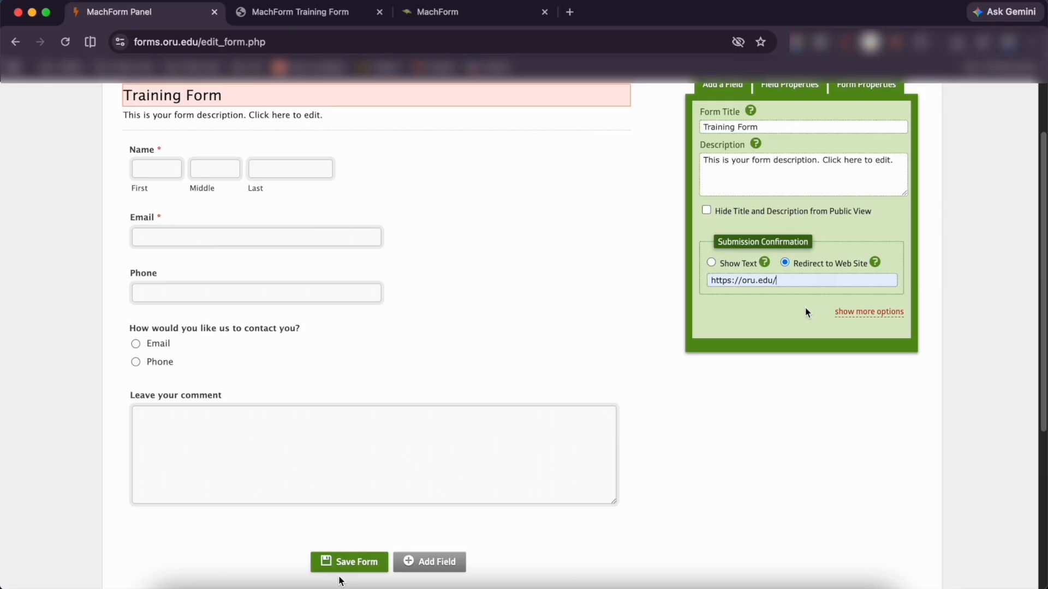
pyautogui.click(847, 313)
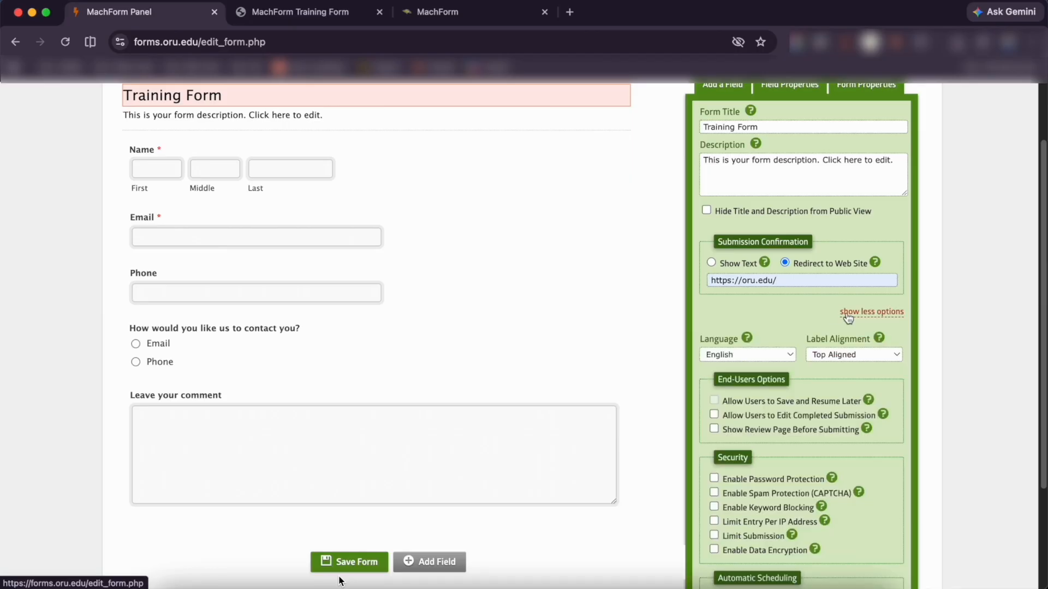
pyautogui.scroll(-5, 827, 348)
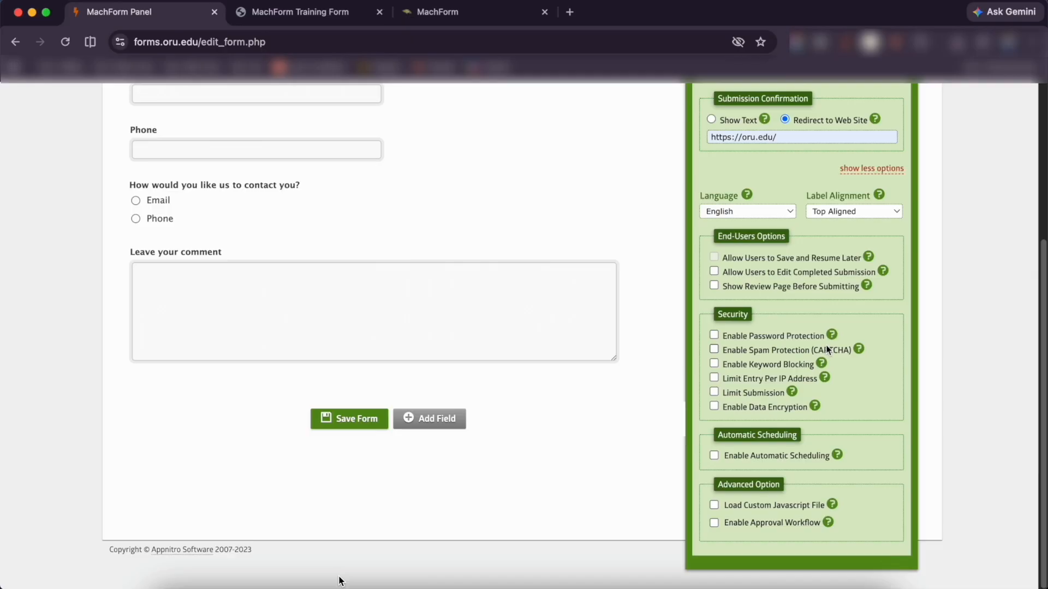
# Save and finish the Training Form, view its live preview, then return to the MachForm Panel tab
pyautogui.click(359, 422)
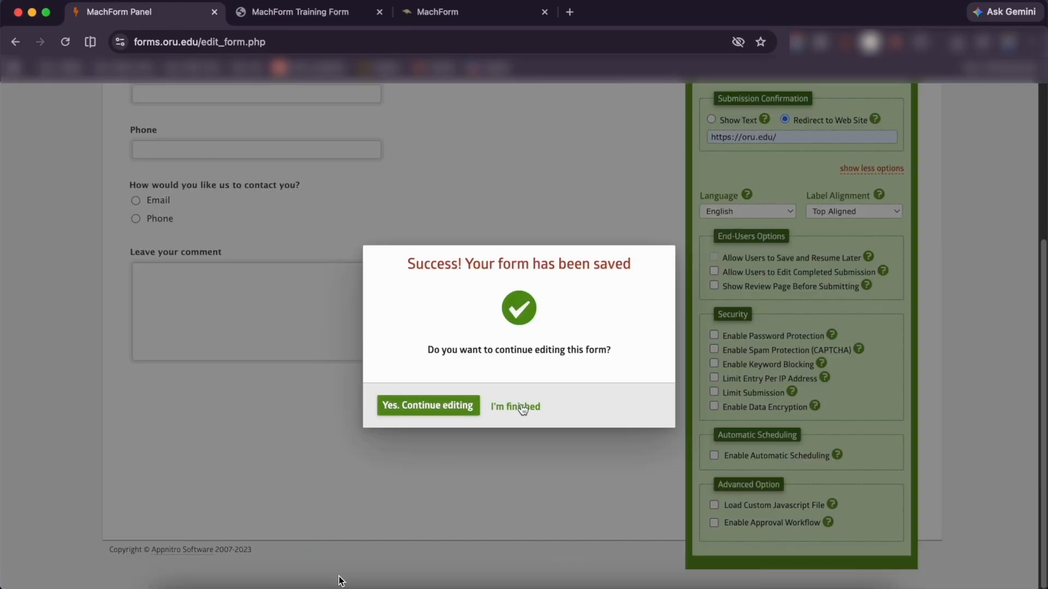
pyautogui.click(521, 407)
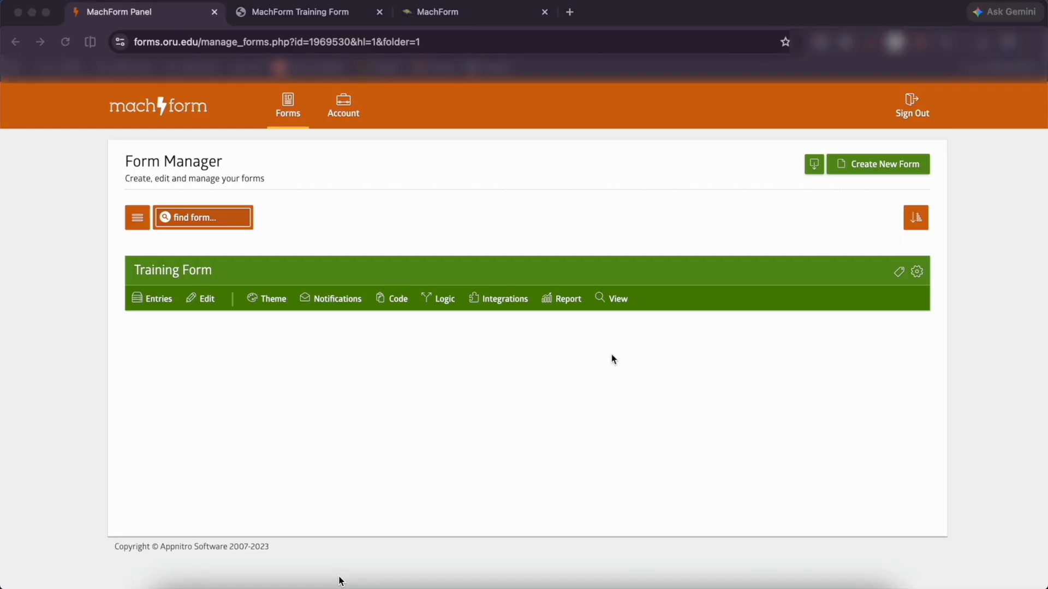
pyautogui.click(615, 297)
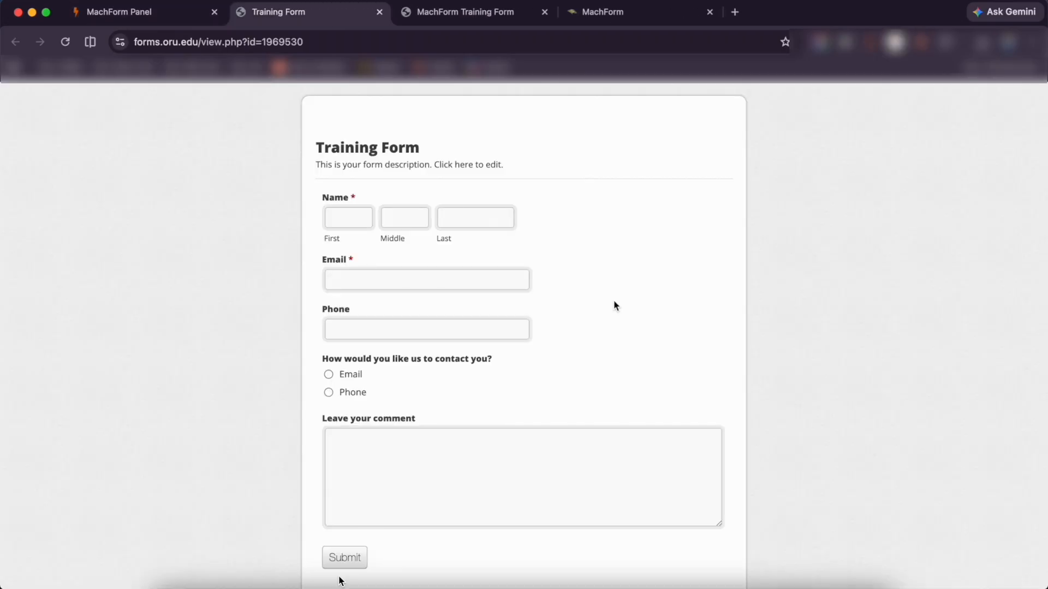
pyautogui.scroll(-1, 616, 306)
pyautogui.scroll(1, 616, 306)
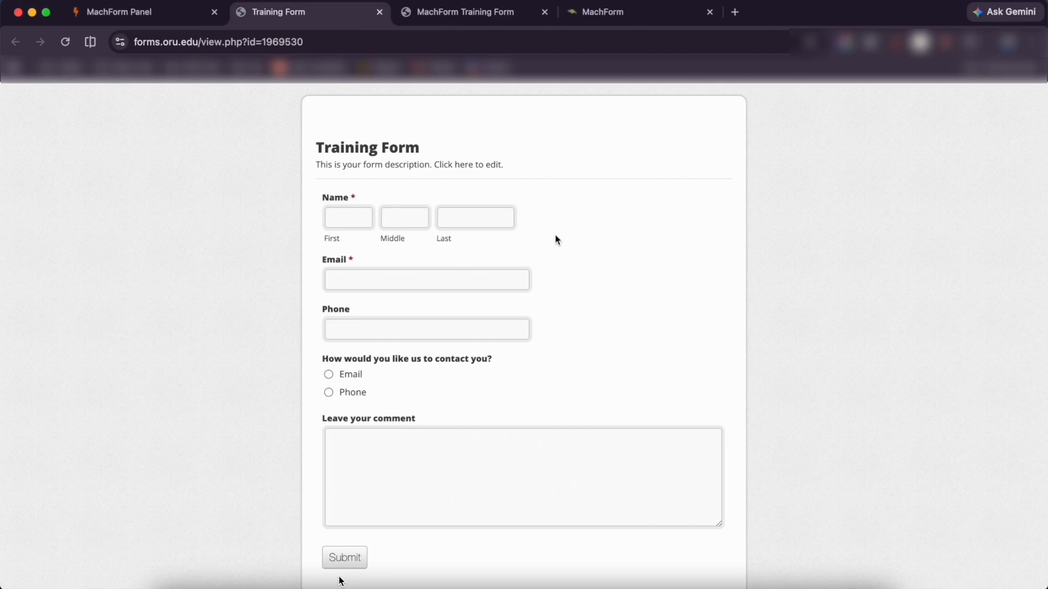
pyautogui.click(316, 43)
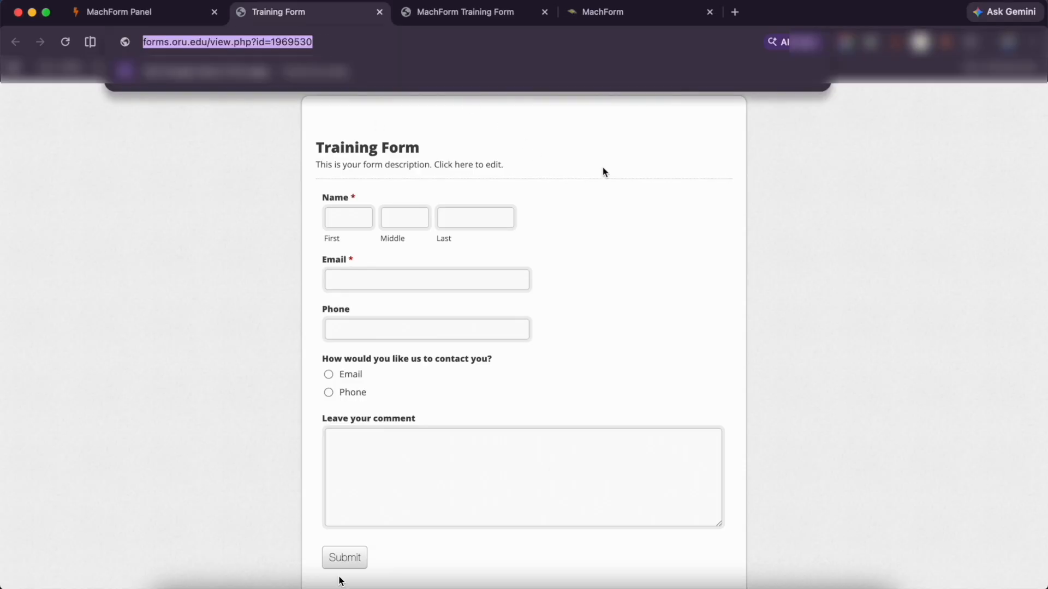
pyautogui.click(633, 157)
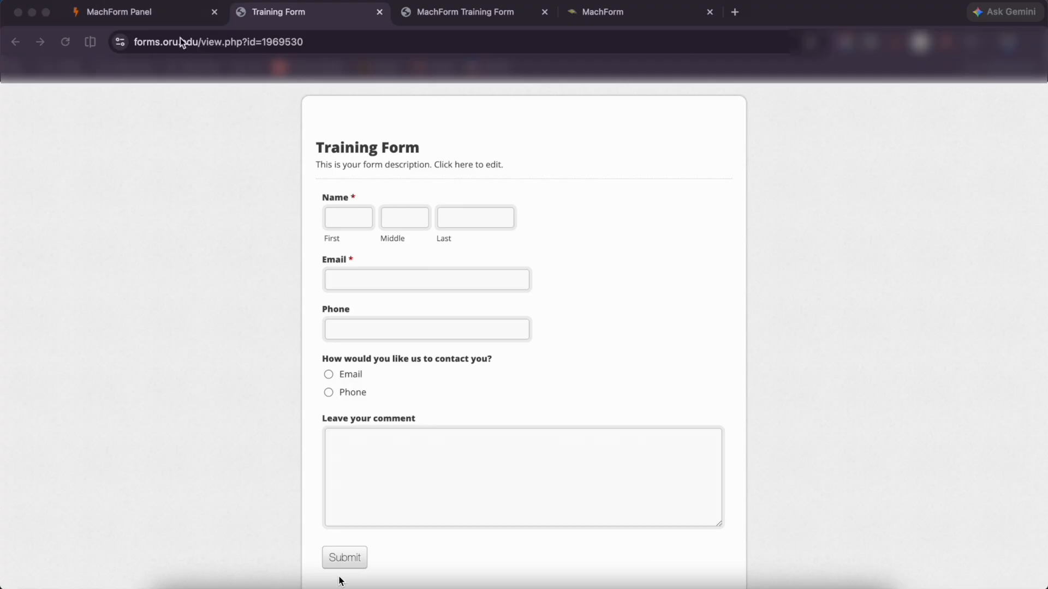
pyautogui.click(156, 15)
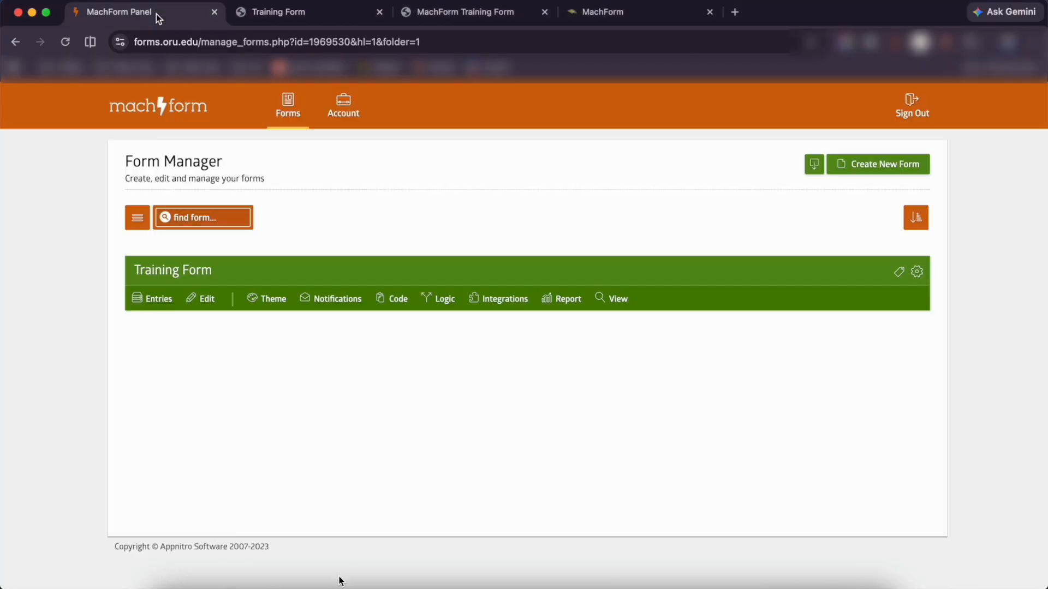
pyautogui.click(153, 300)
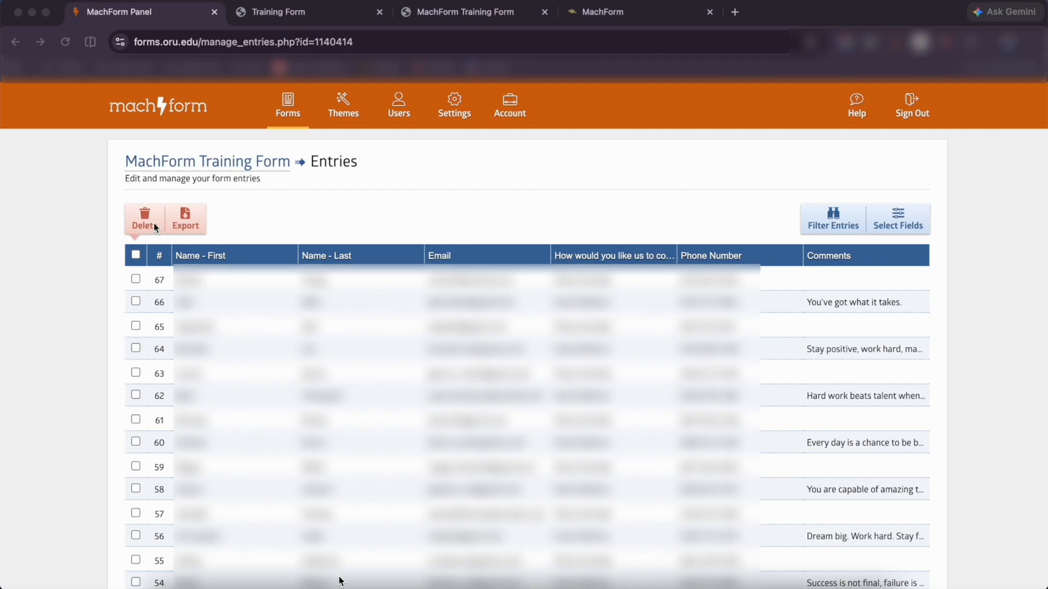
pyautogui.click(191, 224)
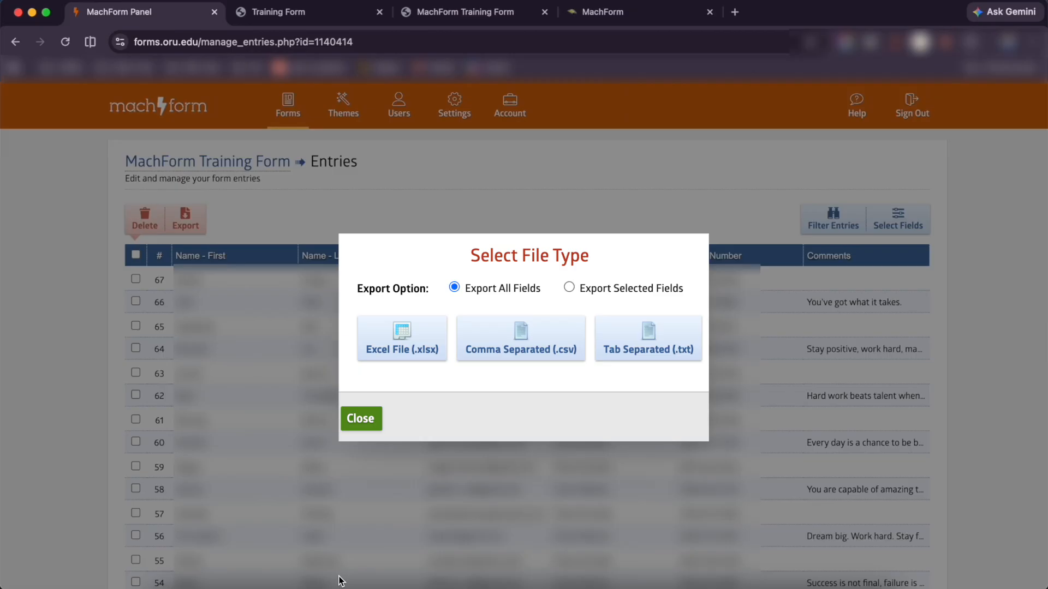
pyautogui.click(360, 419)
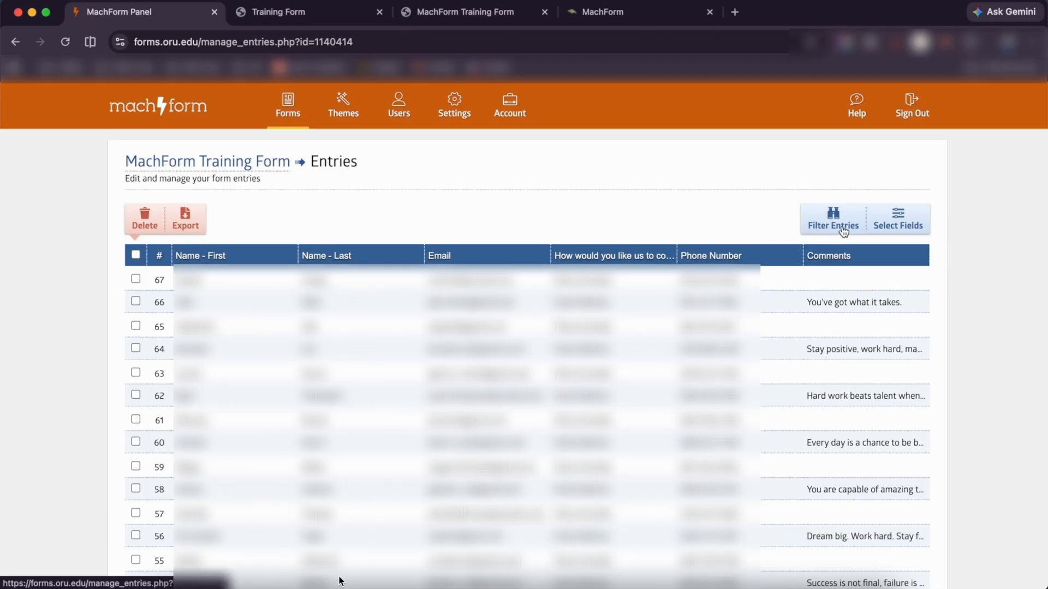
pyautogui.click(848, 225)
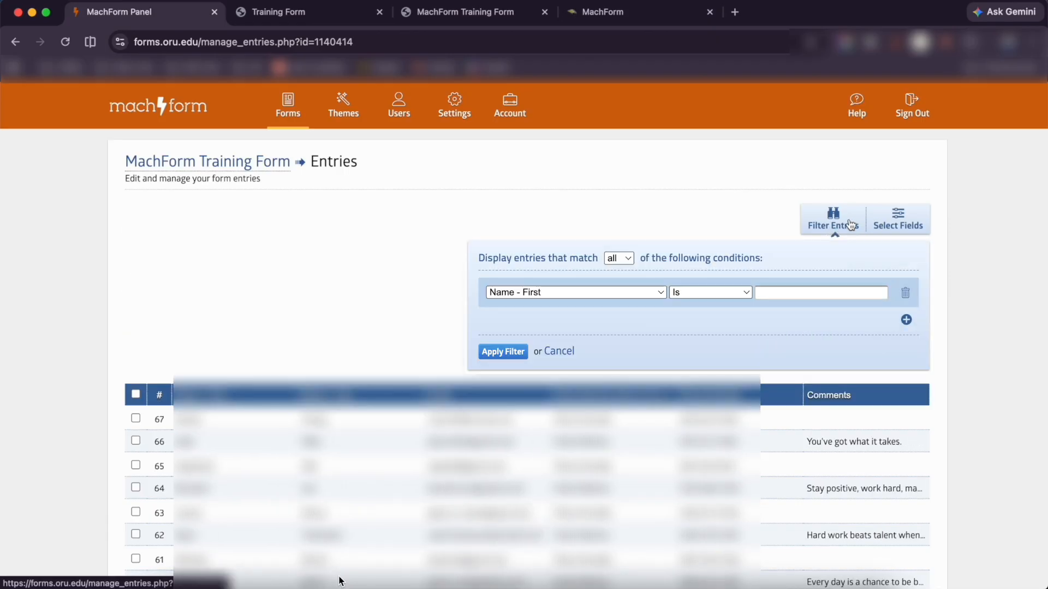
pyautogui.click(576, 292)
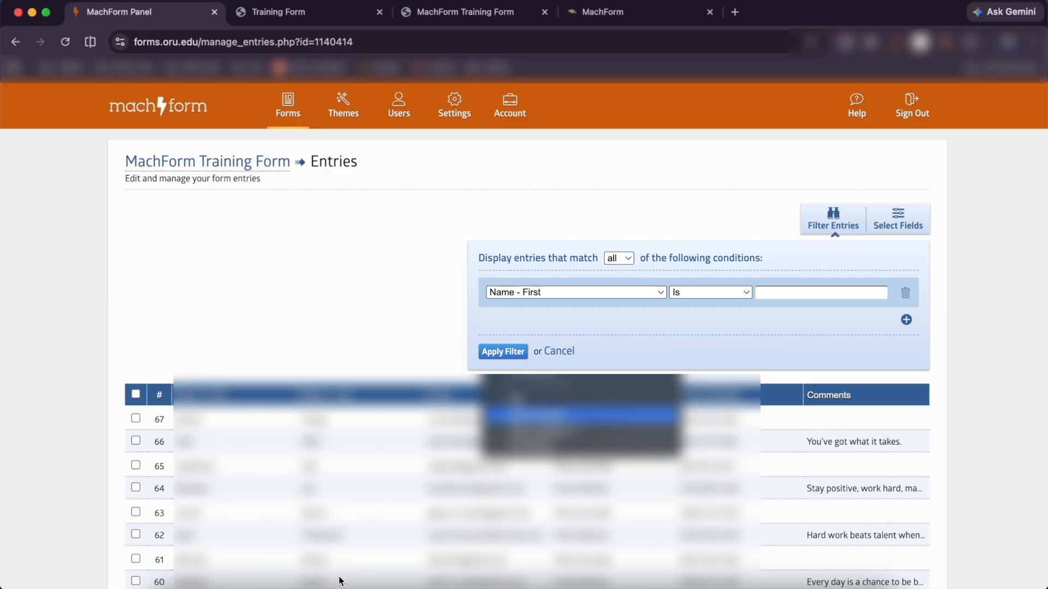
pyautogui.press('Escape')
pyautogui.click(565, 352)
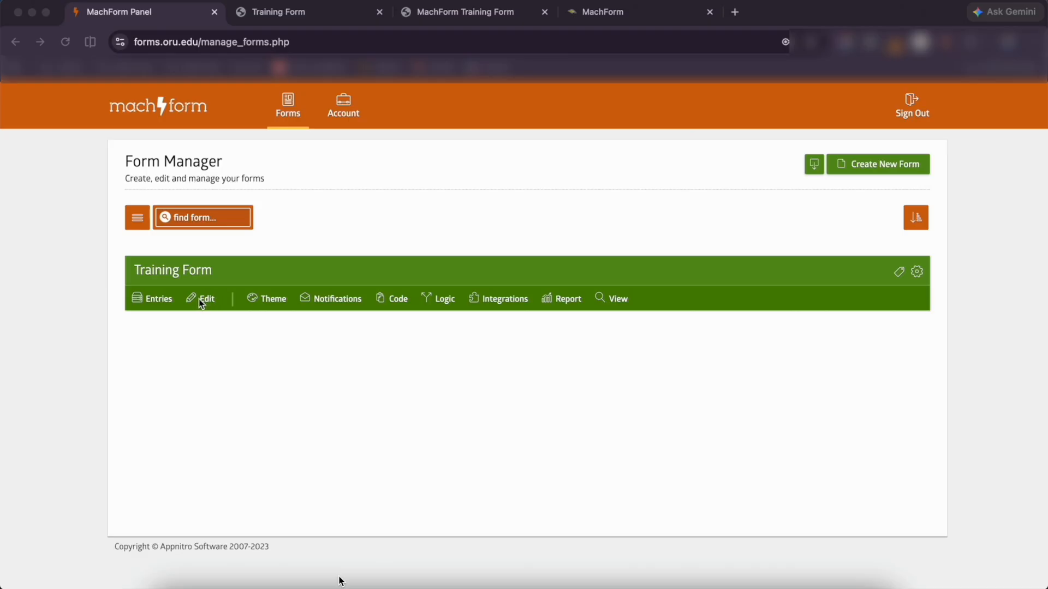
# Apply the General ORU Theme to the Training Form
pyautogui.click(271, 301)
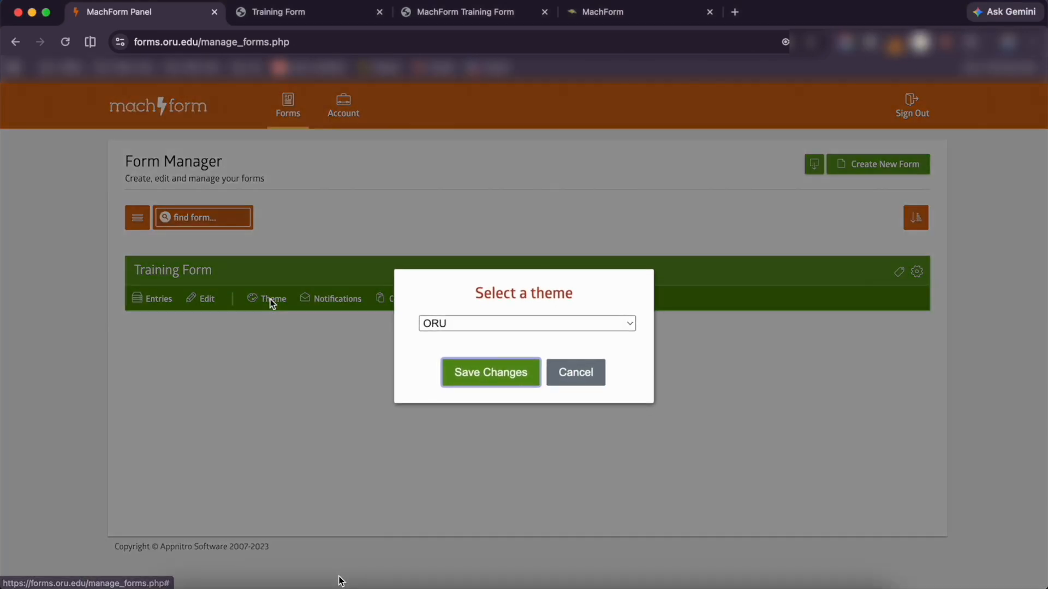
pyautogui.click(523, 324)
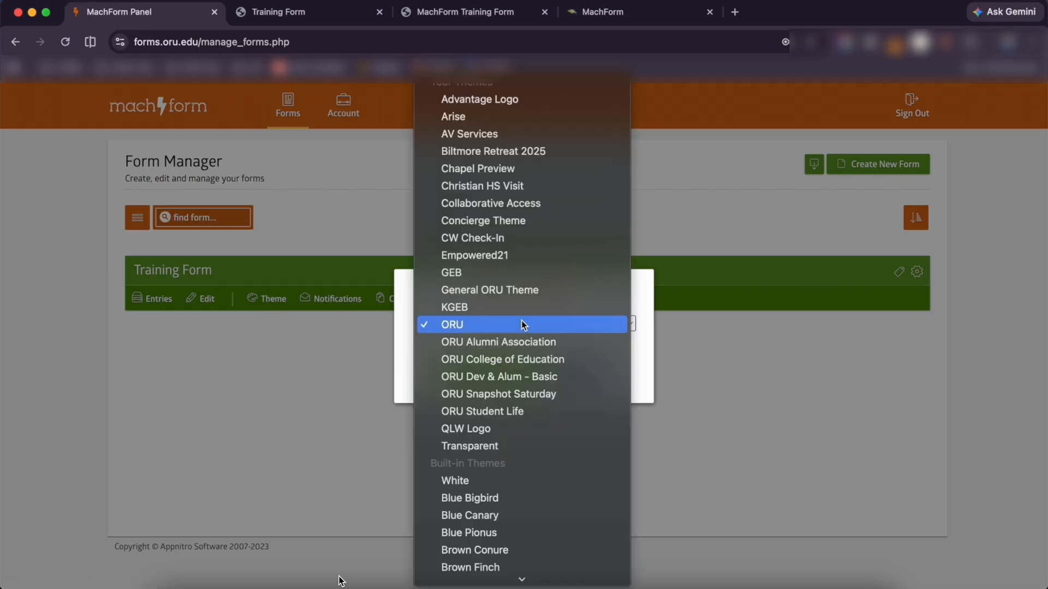
pyautogui.click(525, 290)
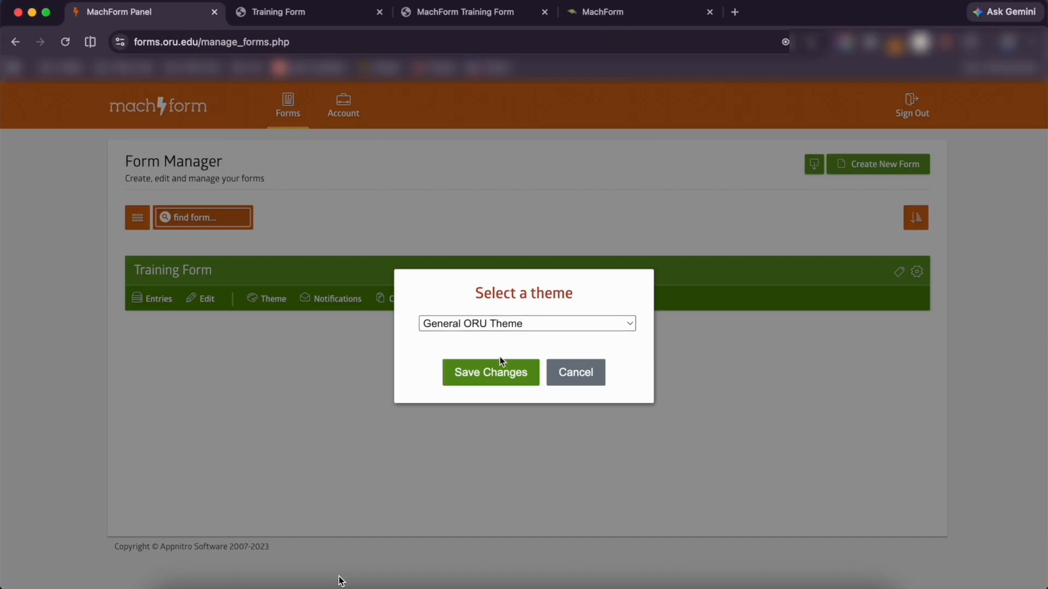
pyautogui.click(494, 375)
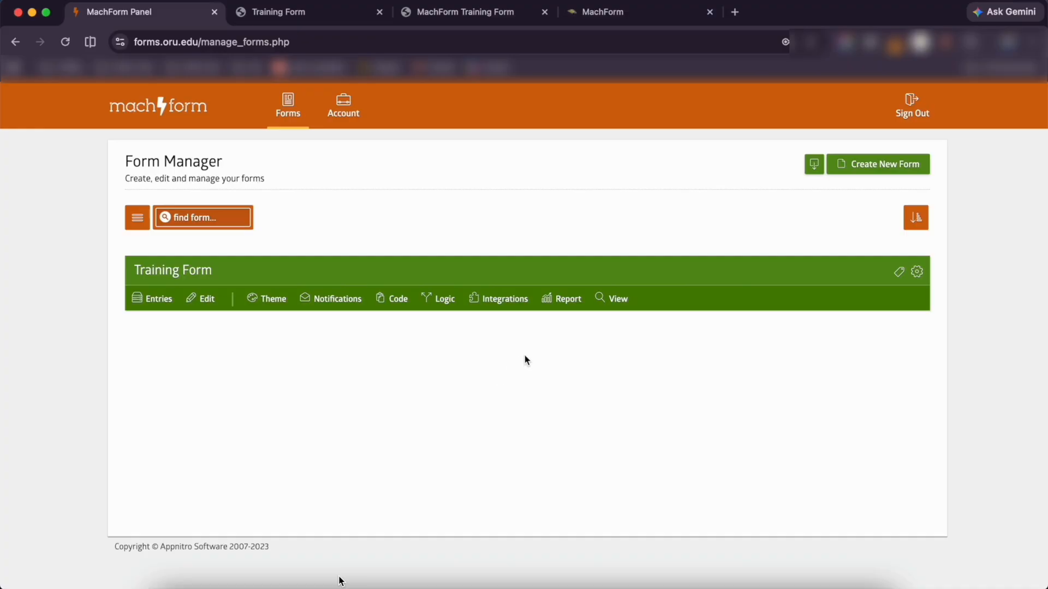
# Preview the form with its ORU styling, then go back to the Form Manager tab
pyautogui.click(618, 300)
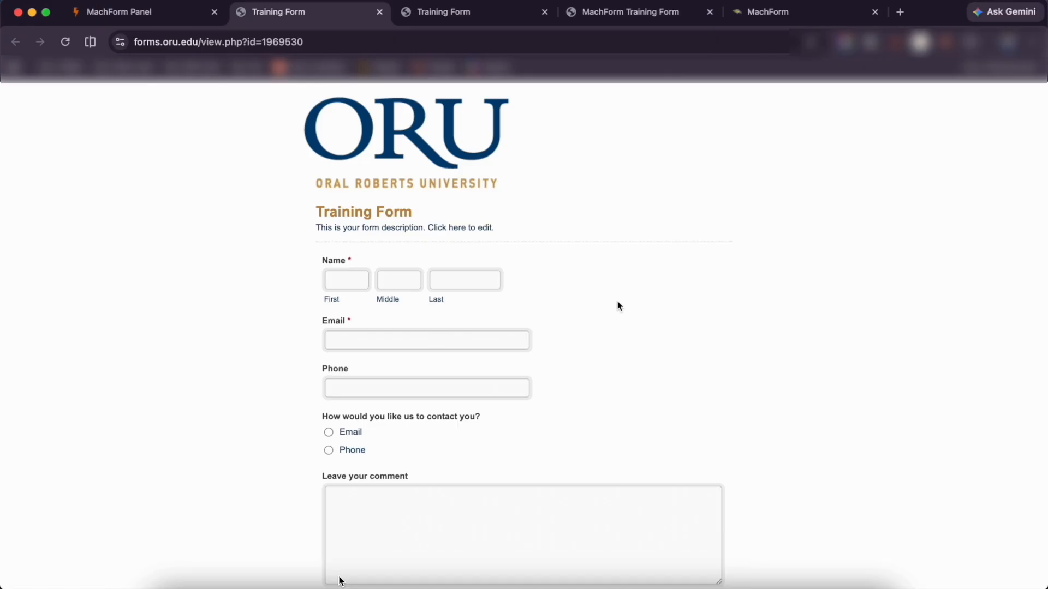
pyautogui.scroll(-3, 619, 305)
pyautogui.scroll(3, 617, 304)
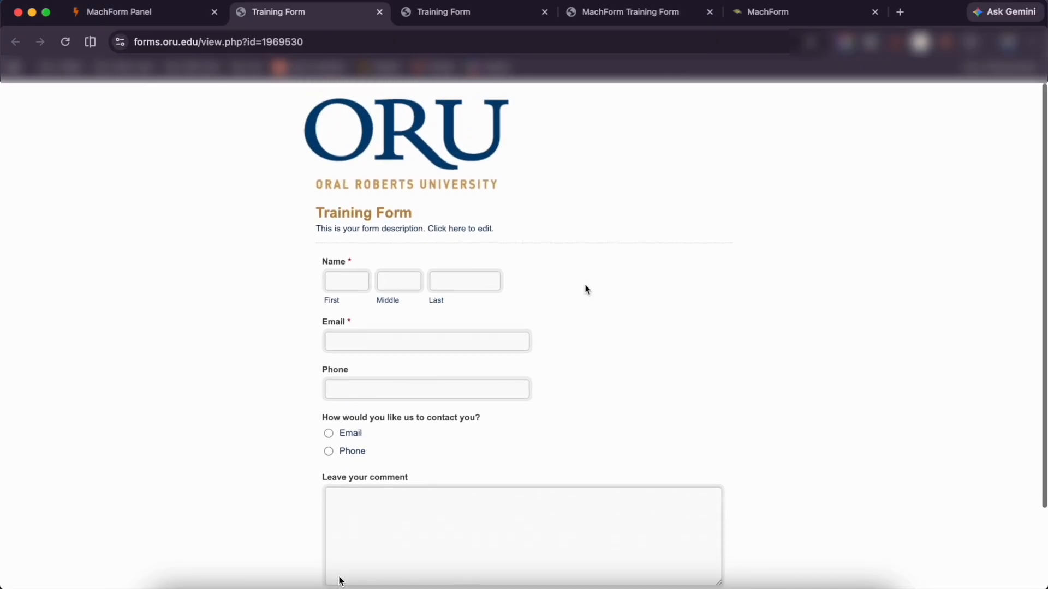
pyautogui.click(170, 10)
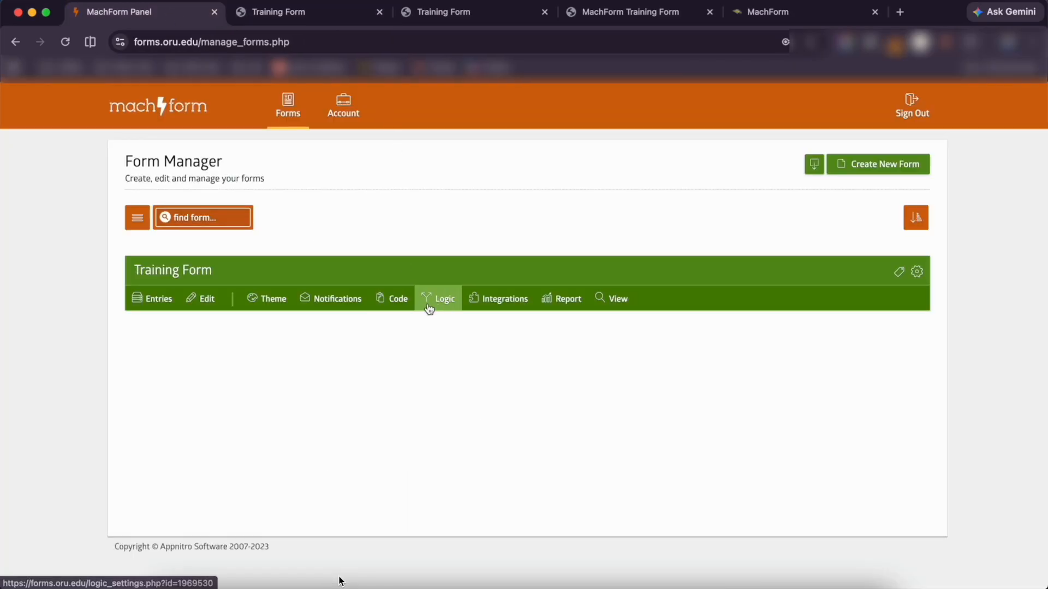
# Turn on inbox notification emails and a confirmation email sent to the Email field
pyautogui.click(338, 301)
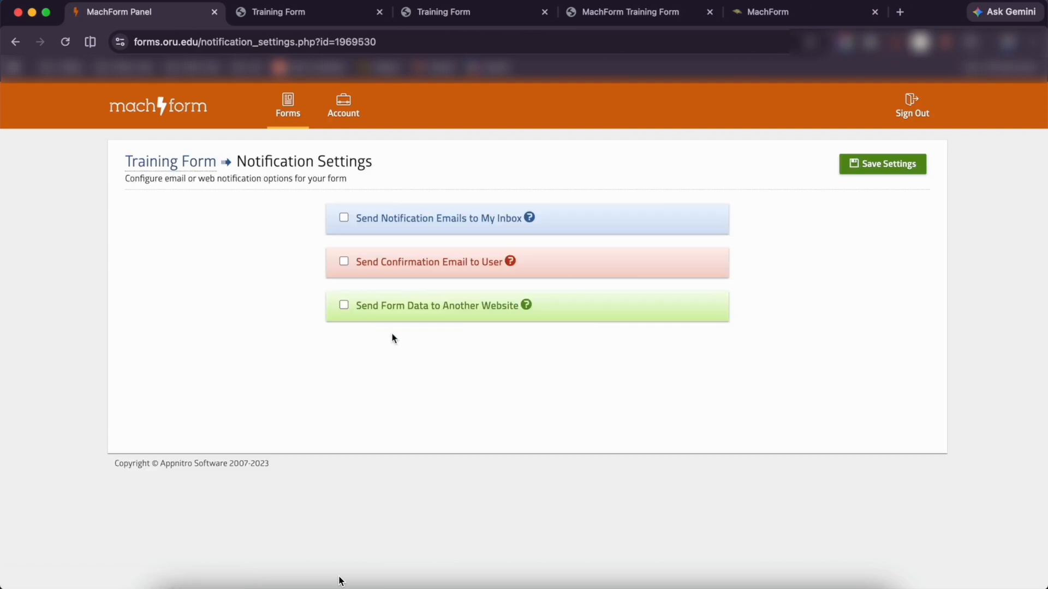
pyautogui.click(342, 217)
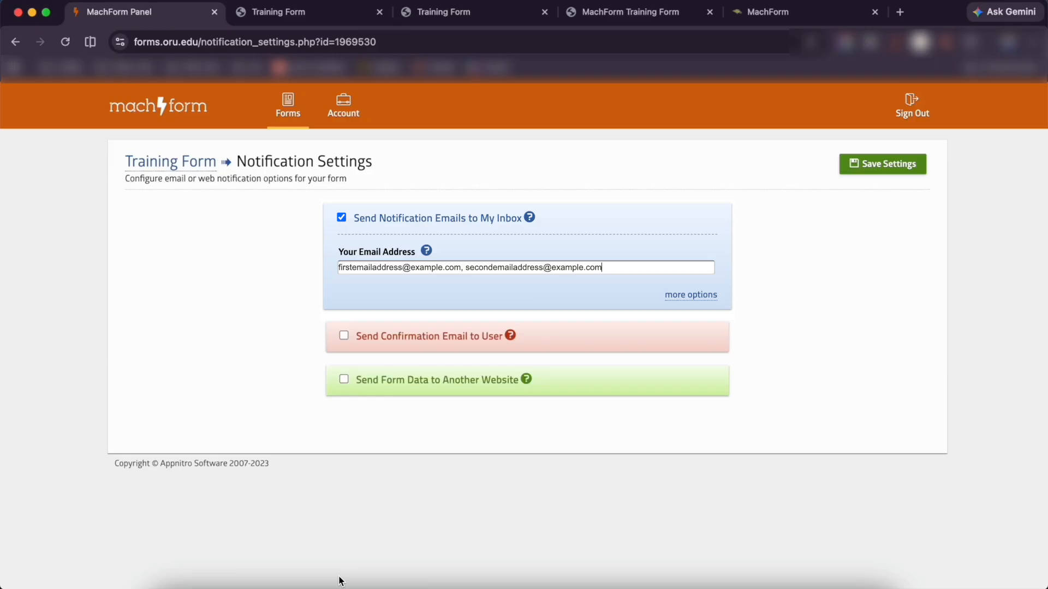
pyautogui.click(344, 337)
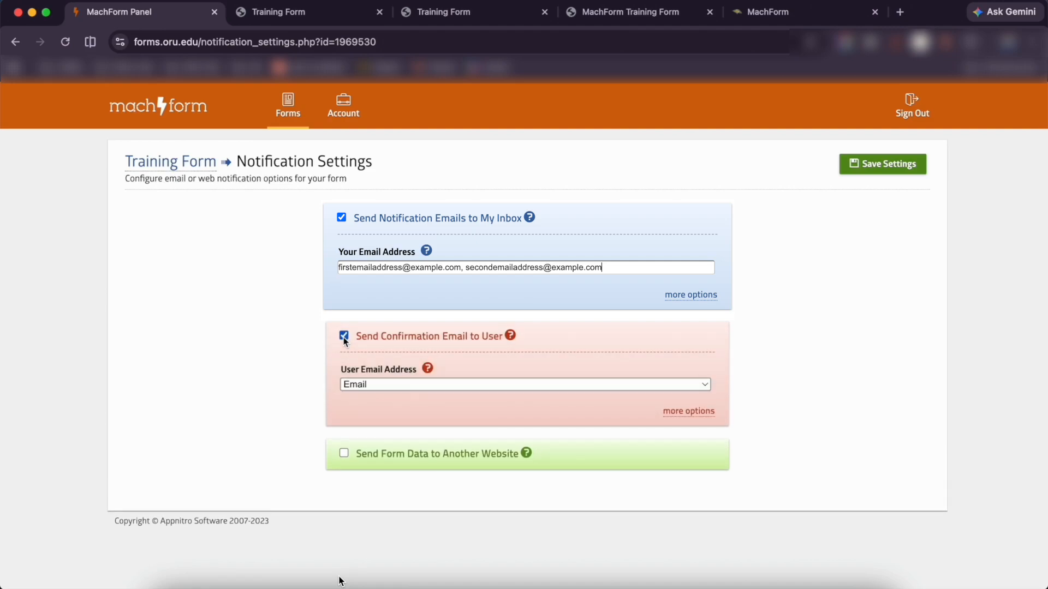
pyautogui.click(369, 387)
pyautogui.click(499, 352)
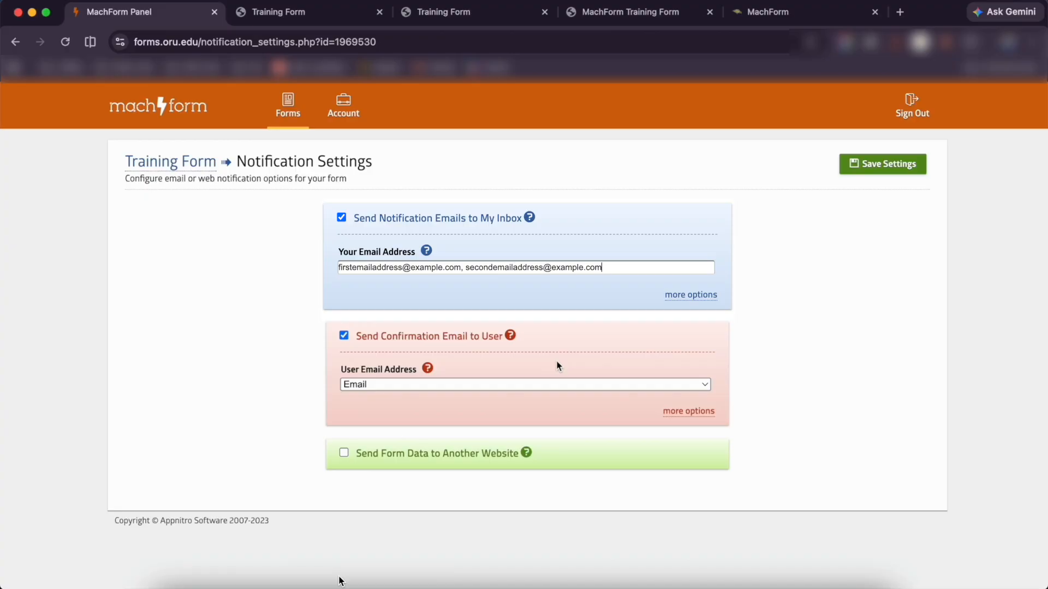
# Save the notification settings and open the form's Logic Builder
pyautogui.click(686, 413)
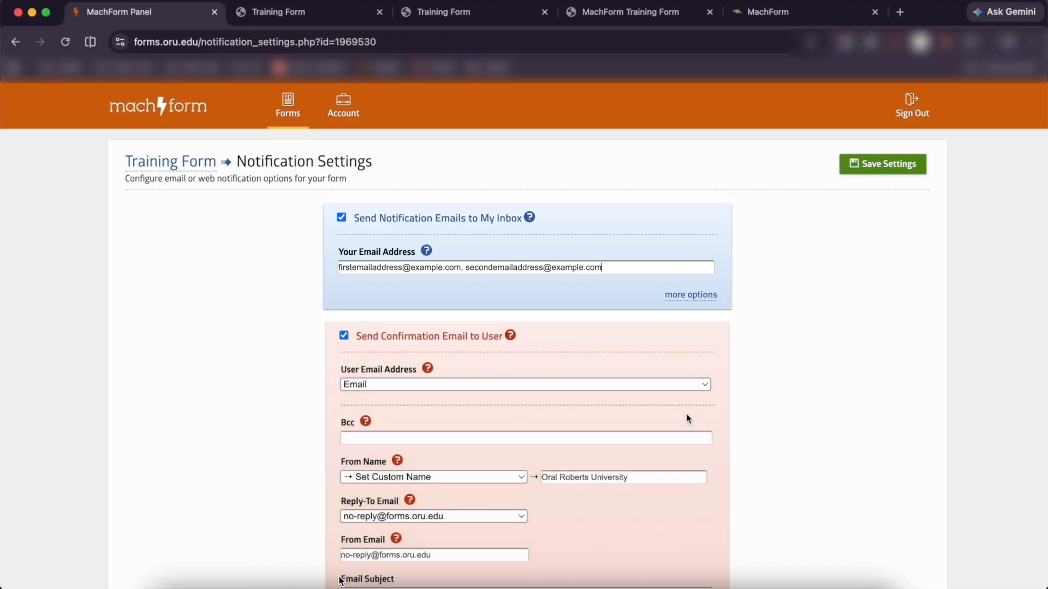
pyautogui.scroll(-1, 686, 415)
pyautogui.scroll(-5, 685, 413)
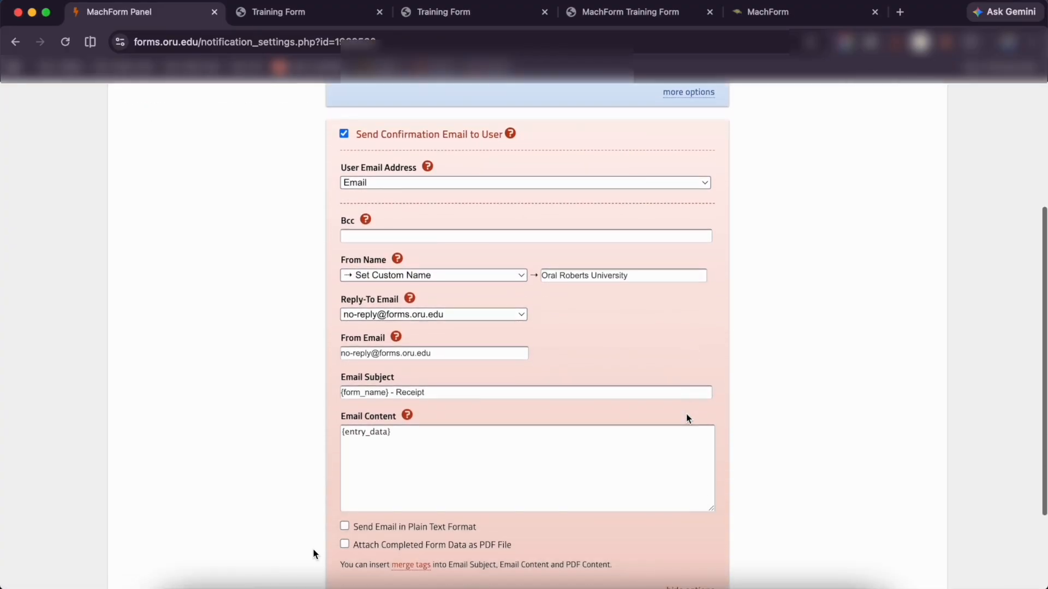
pyautogui.scroll(3, 686, 415)
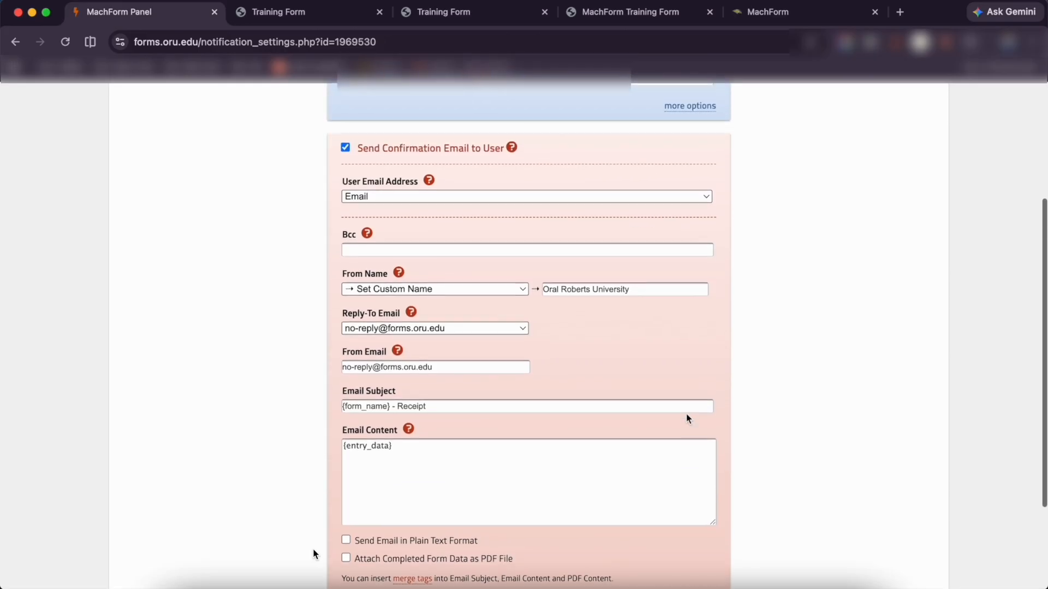
pyautogui.scroll(3, 686, 415)
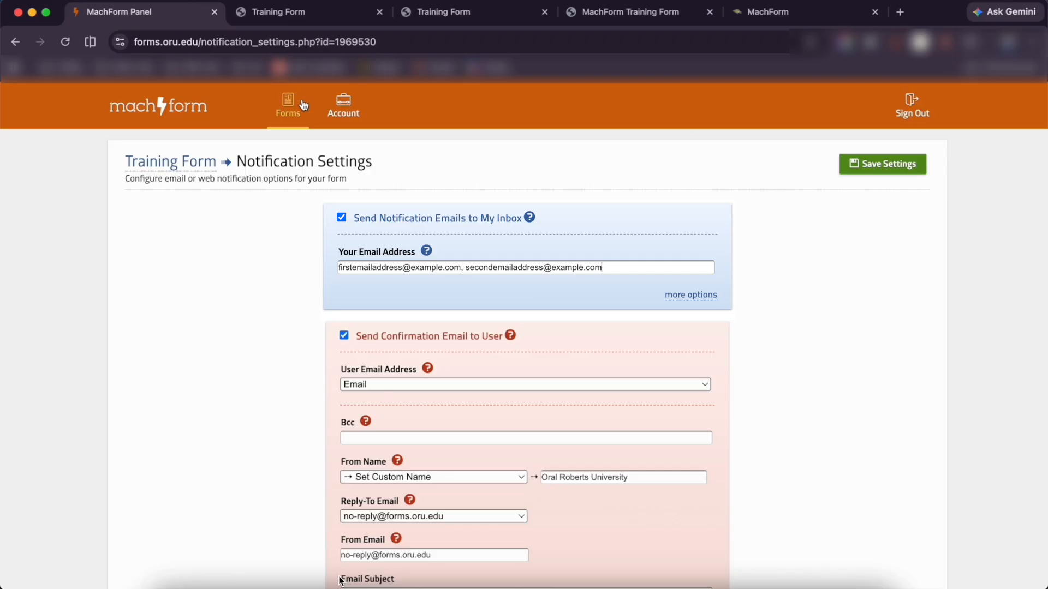
pyautogui.click(884, 163)
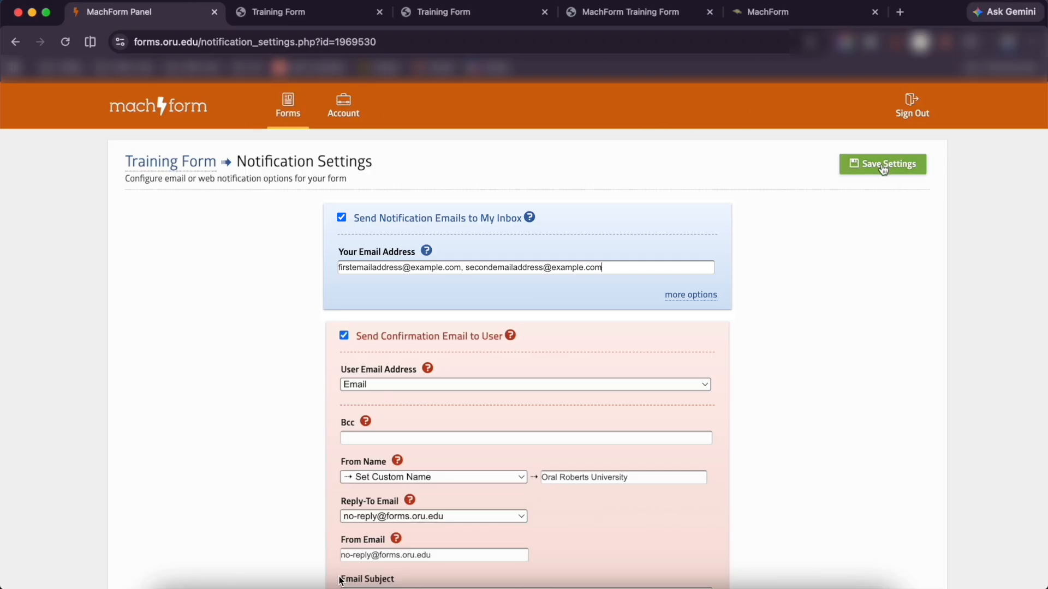
pyautogui.click(302, 108)
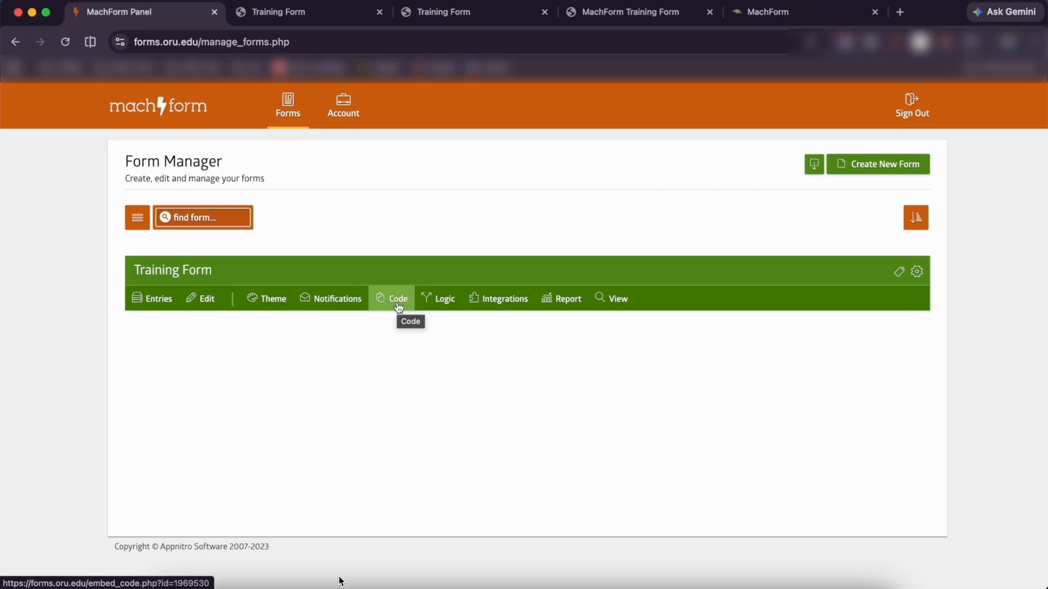
pyautogui.click(443, 305)
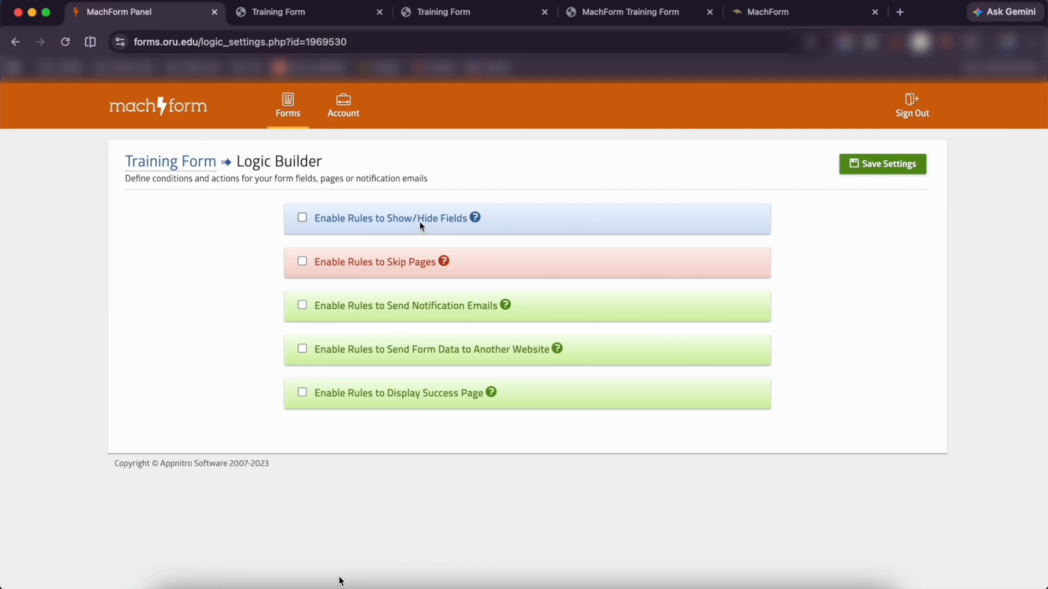
# Enable show/hide rules and add a Show rule for the 3. Phone field
pyautogui.click(302, 218)
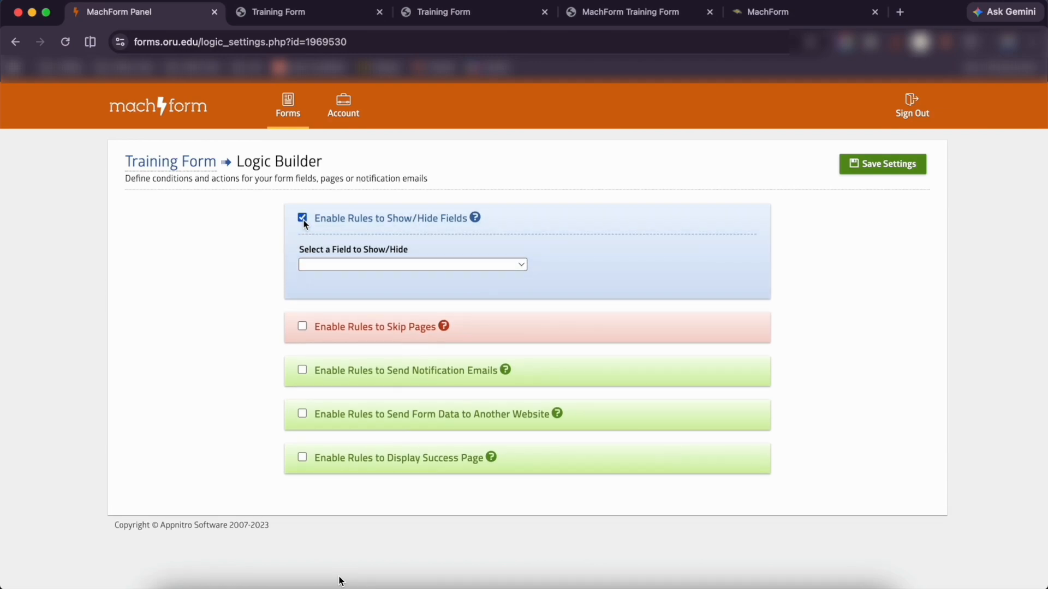
pyautogui.click(335, 266)
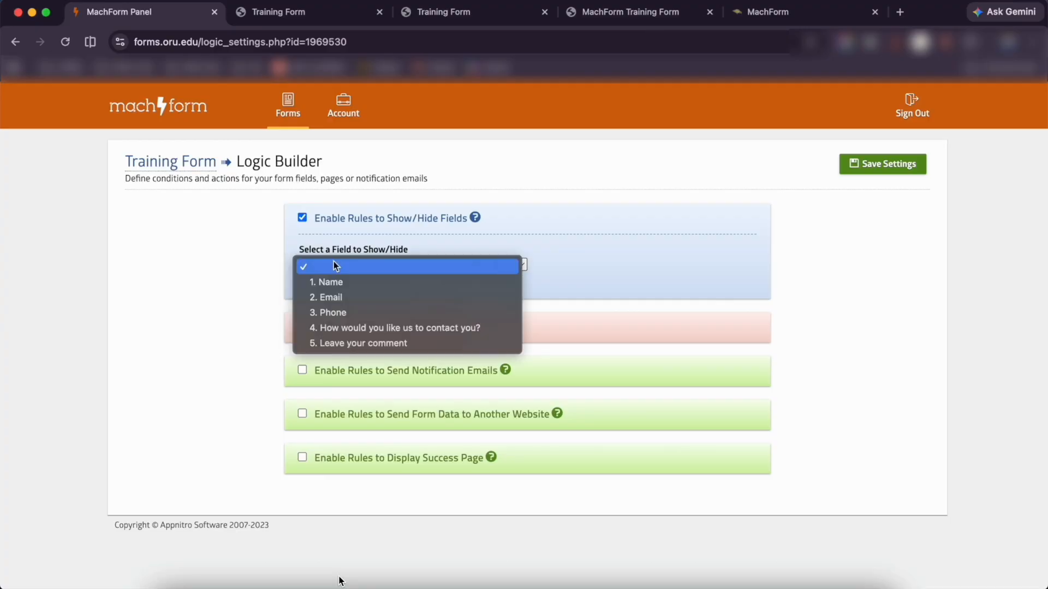
pyautogui.click(362, 312)
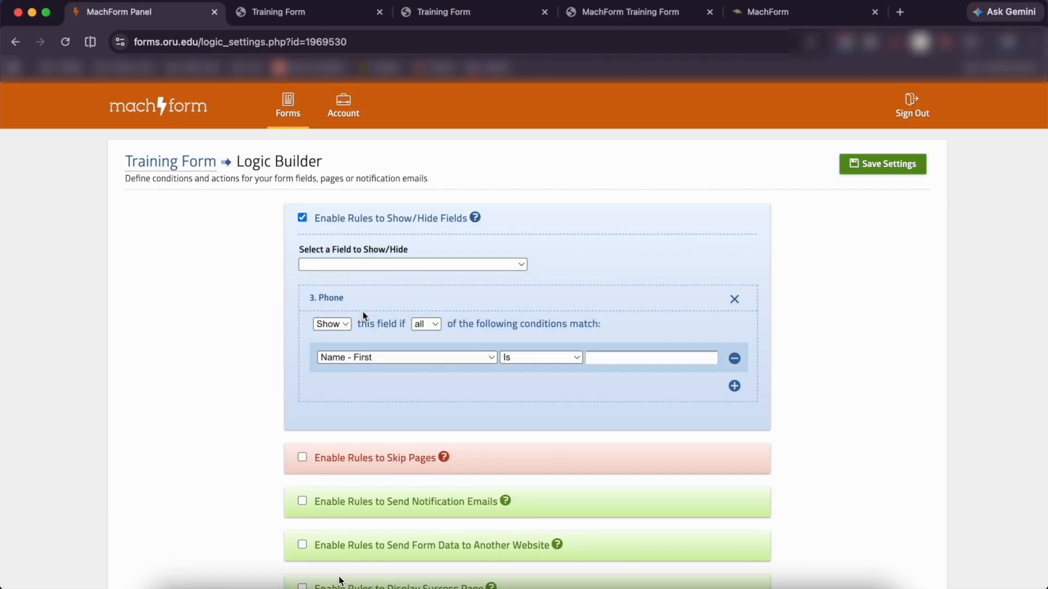
pyautogui.click(349, 325)
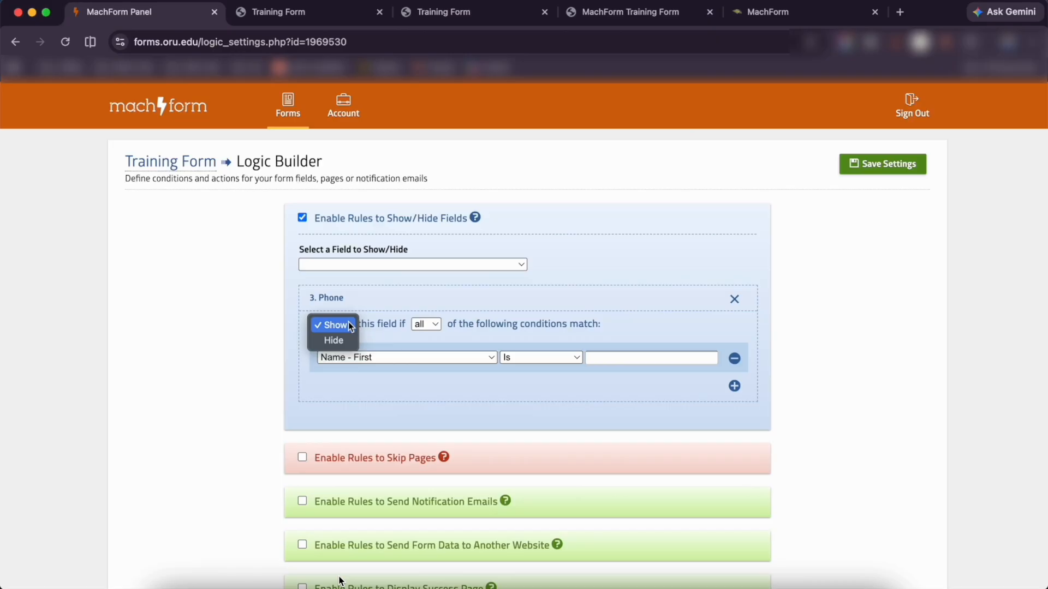
pyautogui.click(350, 325)
# Make the rule's condition 'How would you like us to contact you?' is Phone, and enable email rules
pyautogui.click(401, 360)
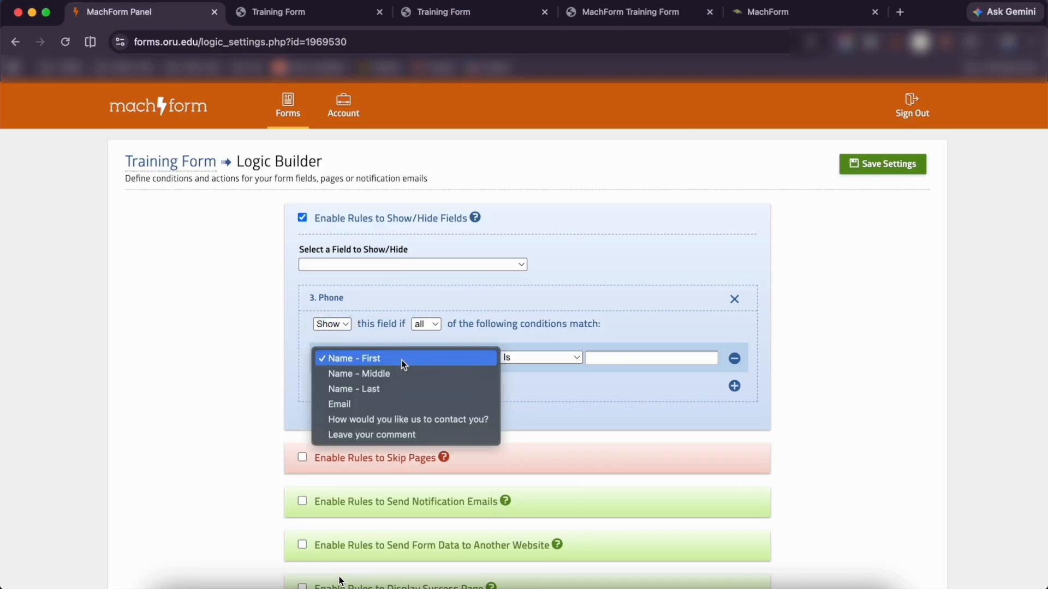
pyautogui.click(400, 418)
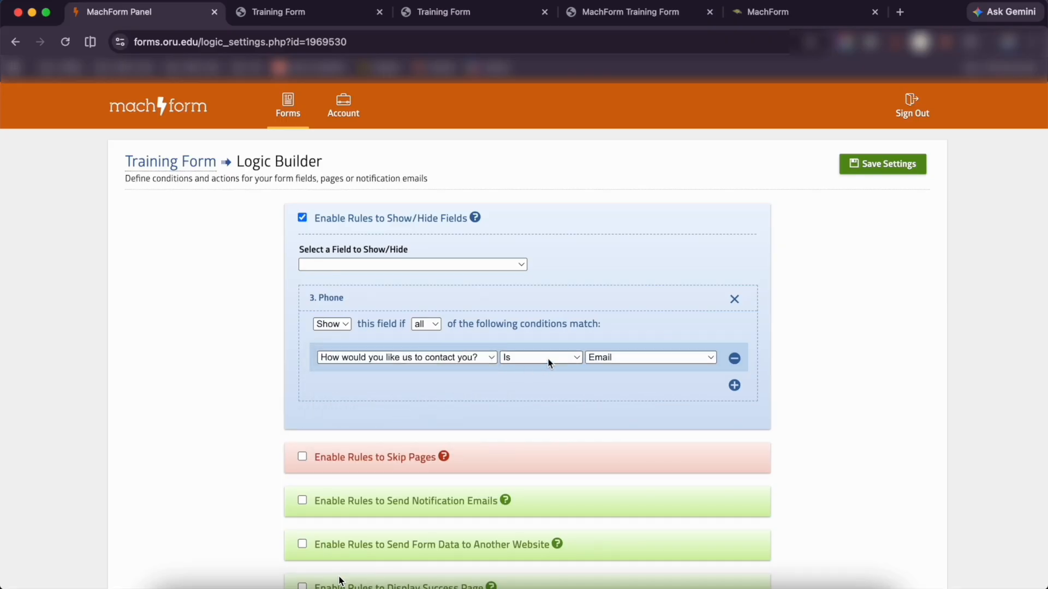
pyautogui.click(619, 358)
pyautogui.click(618, 372)
pyautogui.scroll(-3, 619, 393)
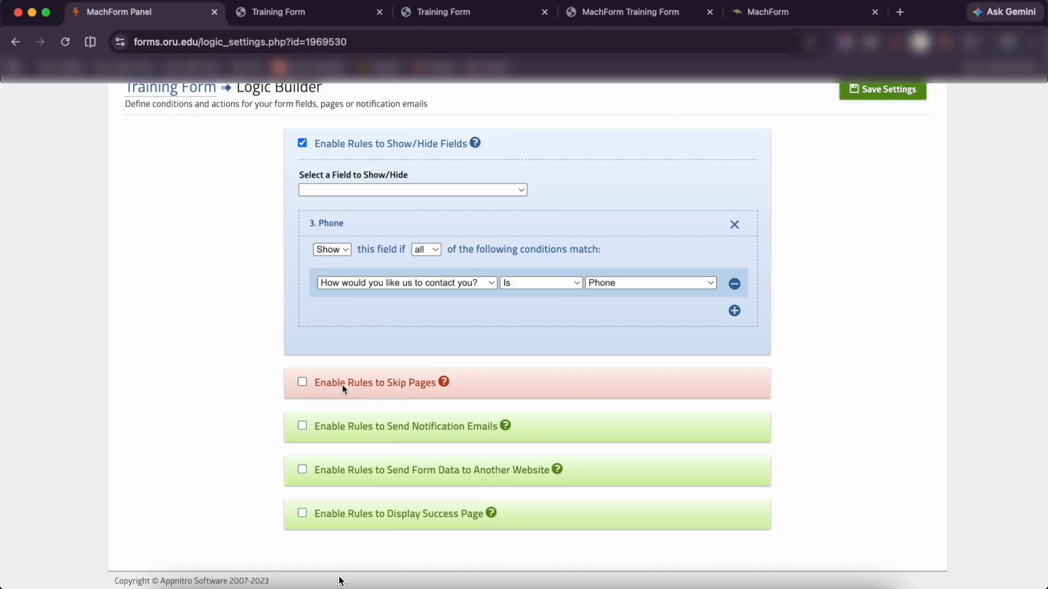
pyautogui.click(302, 426)
# Set email Rule #1's condition to 'Leave your comment' Is Not blank
pyautogui.scroll(-3, 303, 431)
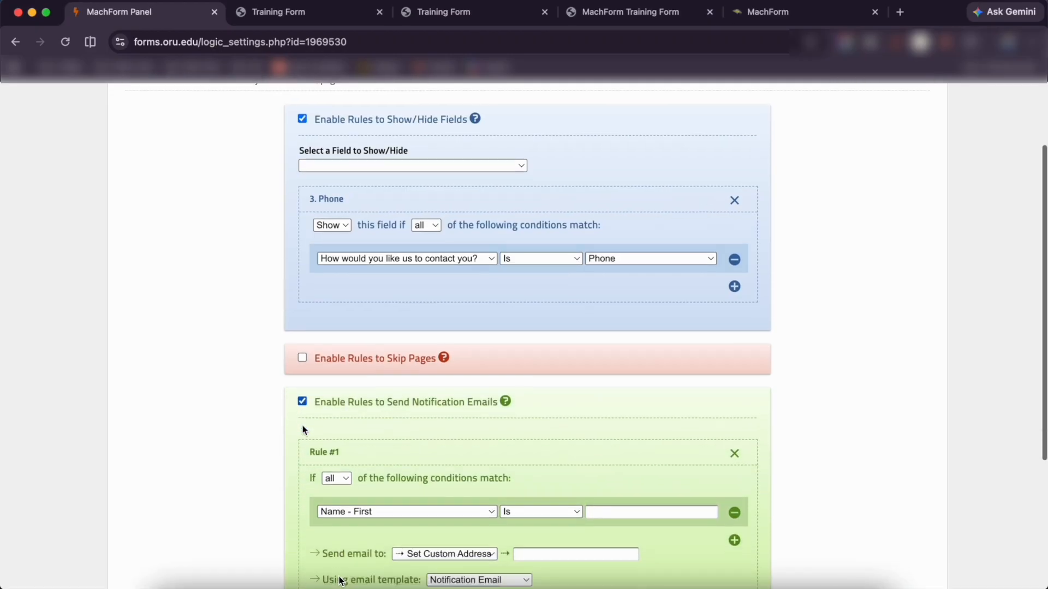
pyautogui.scroll(-3, 304, 431)
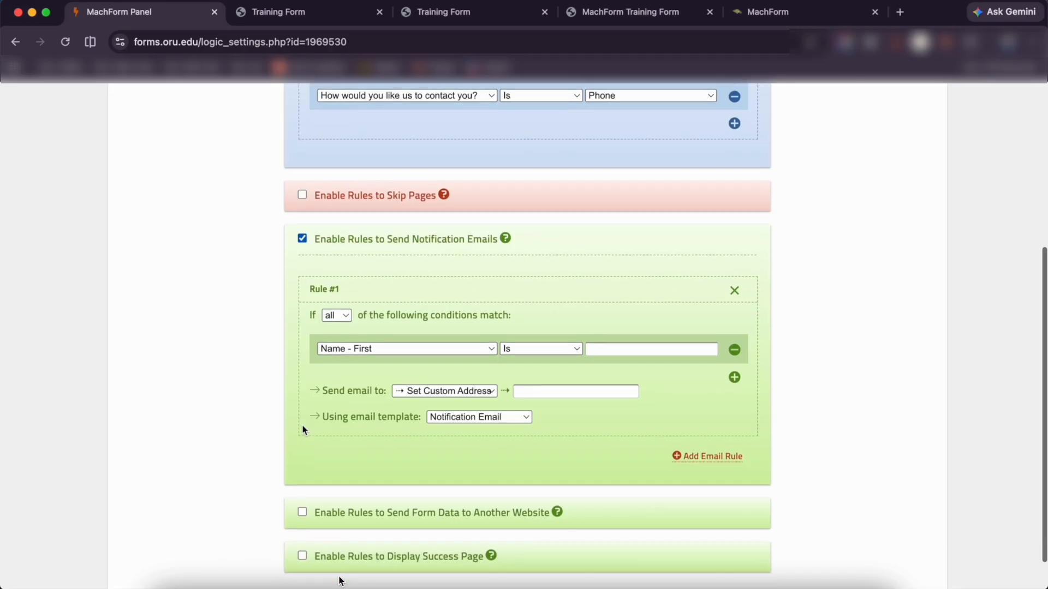
pyautogui.click(424, 307)
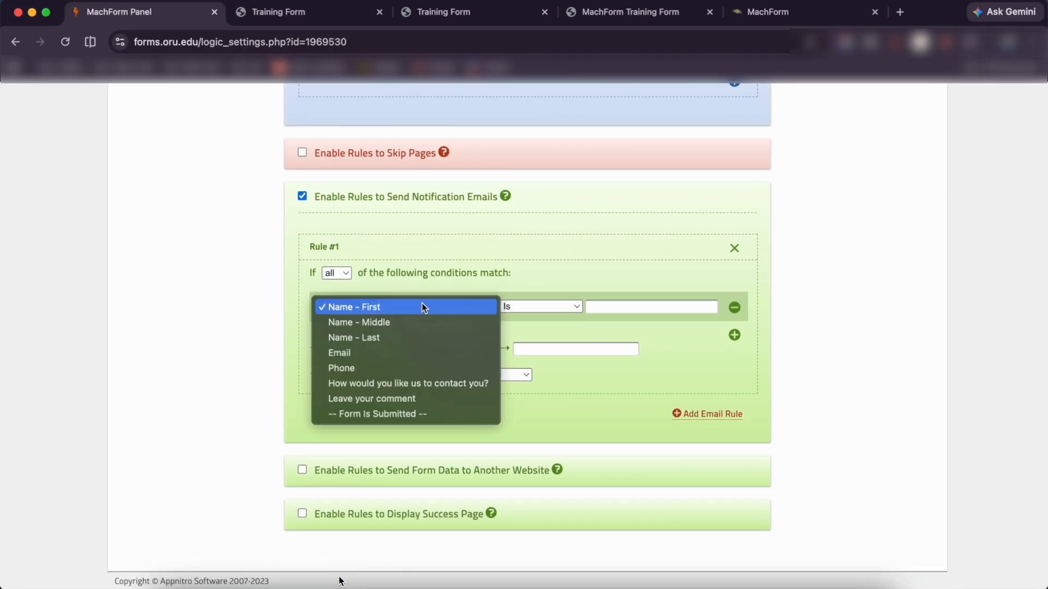
pyautogui.click(399, 400)
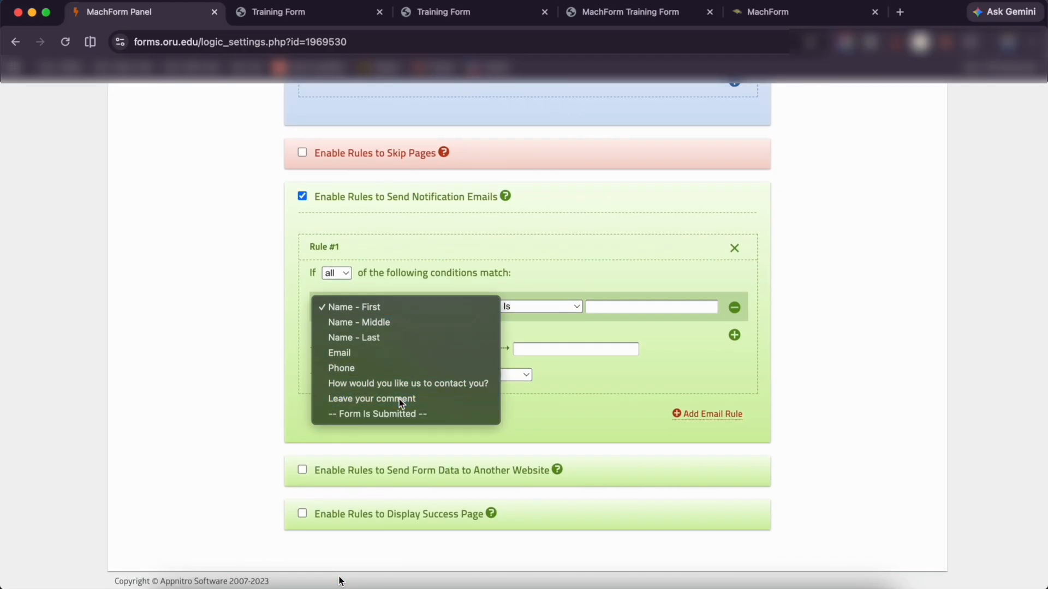
pyautogui.click(522, 308)
pyautogui.click(523, 323)
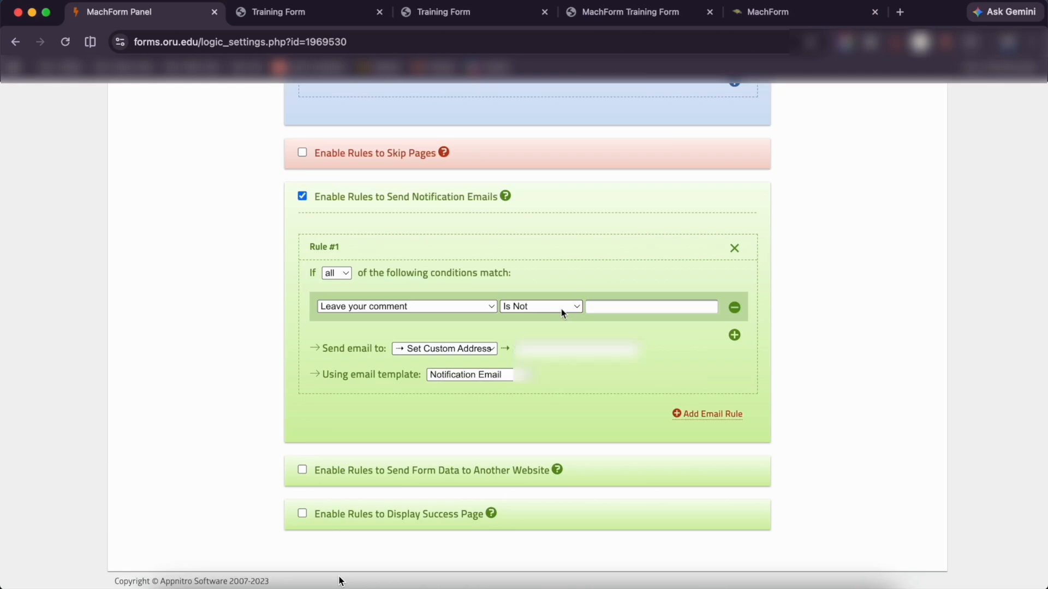
# Send the rule's notification to the suggested custom address and save the logic
pyautogui.click(539, 351)
pyautogui.write('t')
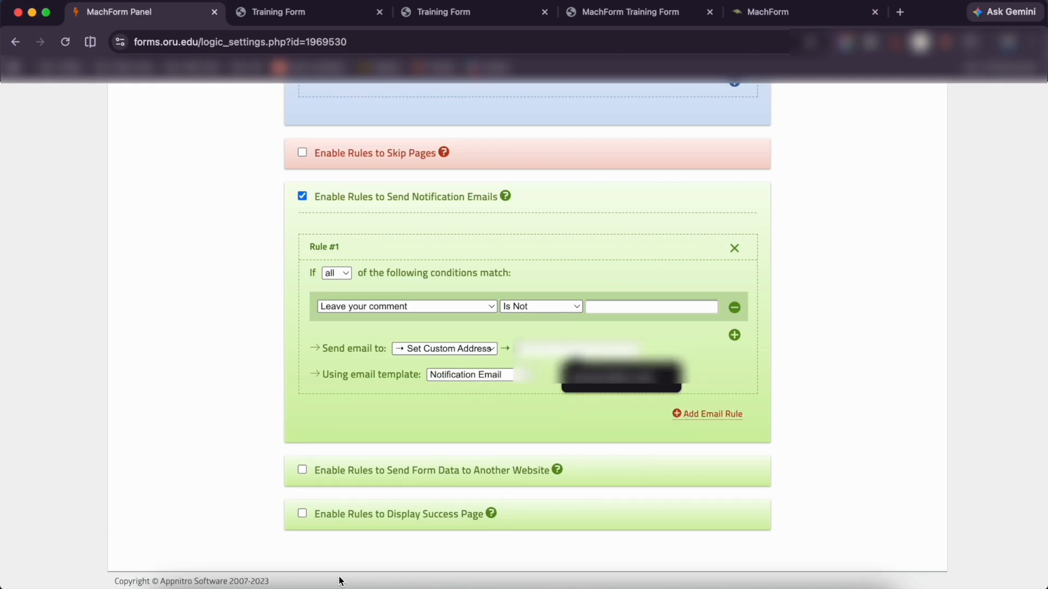
pyautogui.click(595, 376)
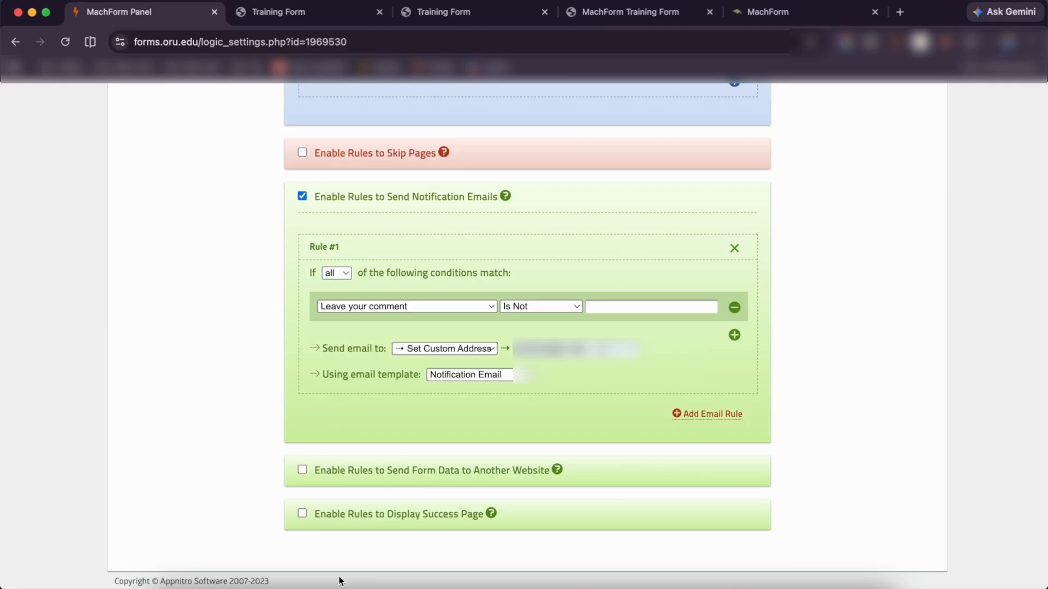
pyautogui.scroll(6, 600, 349)
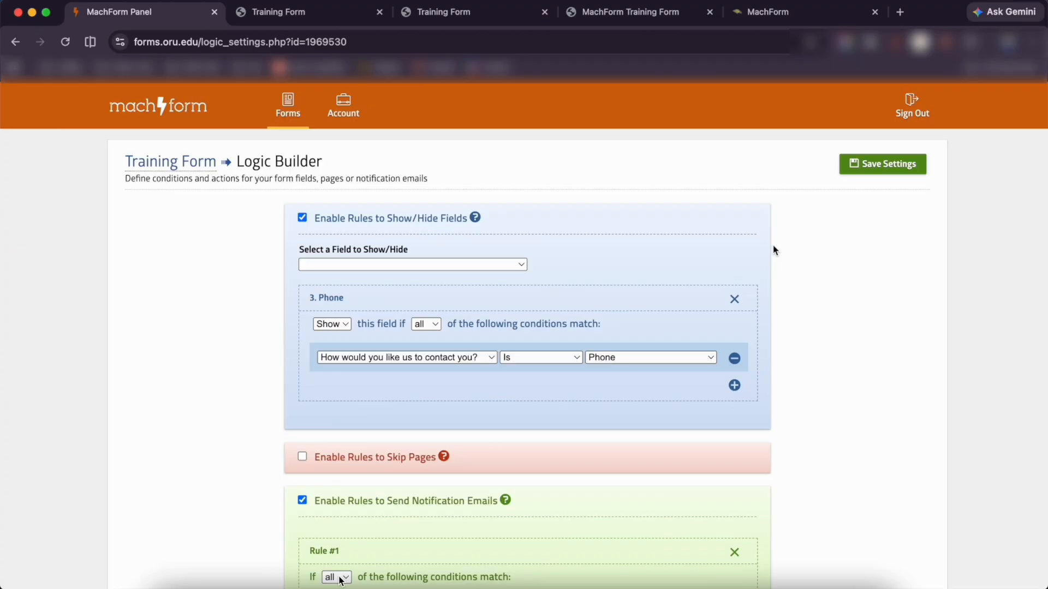
pyautogui.click(879, 165)
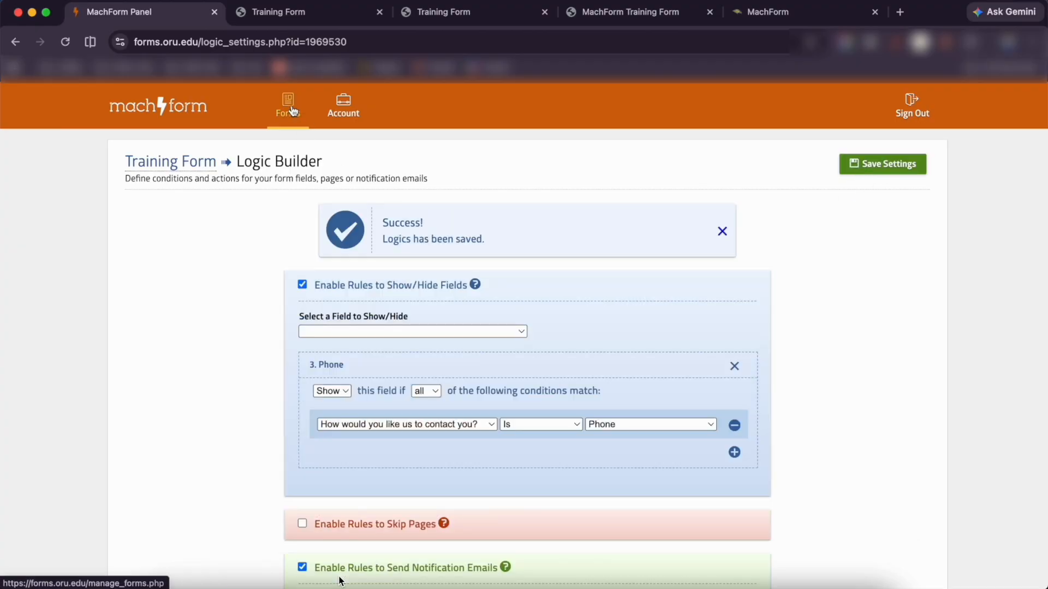
# Return to the Form Manager and open the Training Form's Report page
pyautogui.click(290, 108)
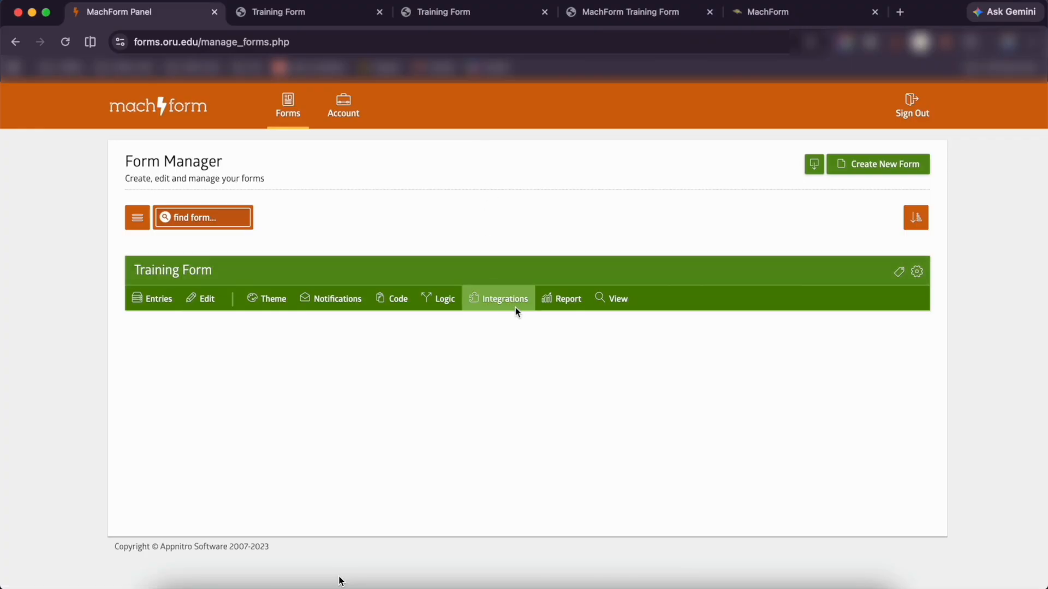
pyautogui.click(574, 308)
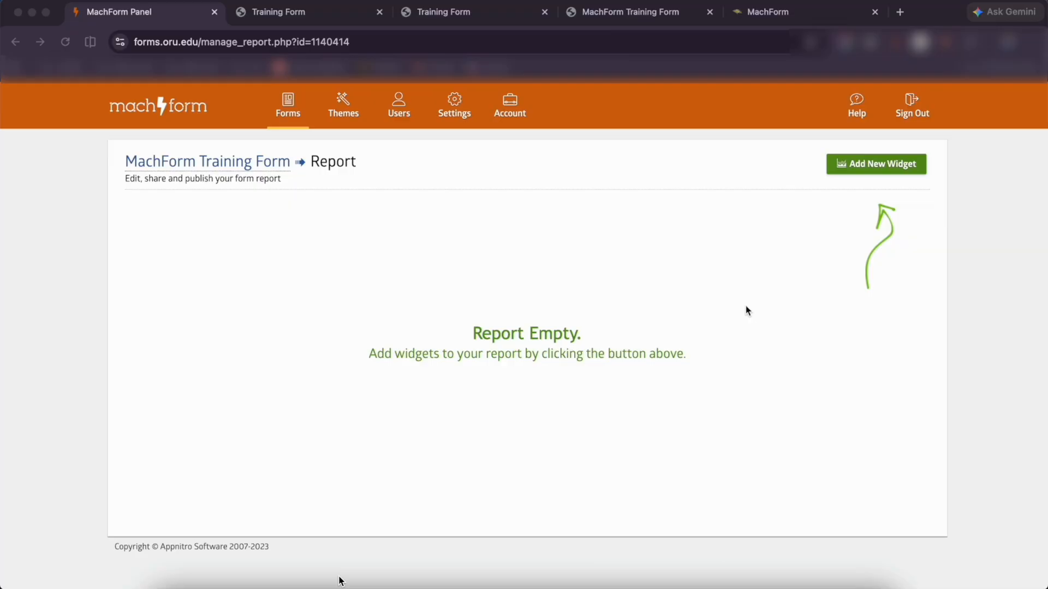
# Add a Bar Chart widget titled 'Trainig' charting the contact-preference field
pyautogui.click(873, 163)
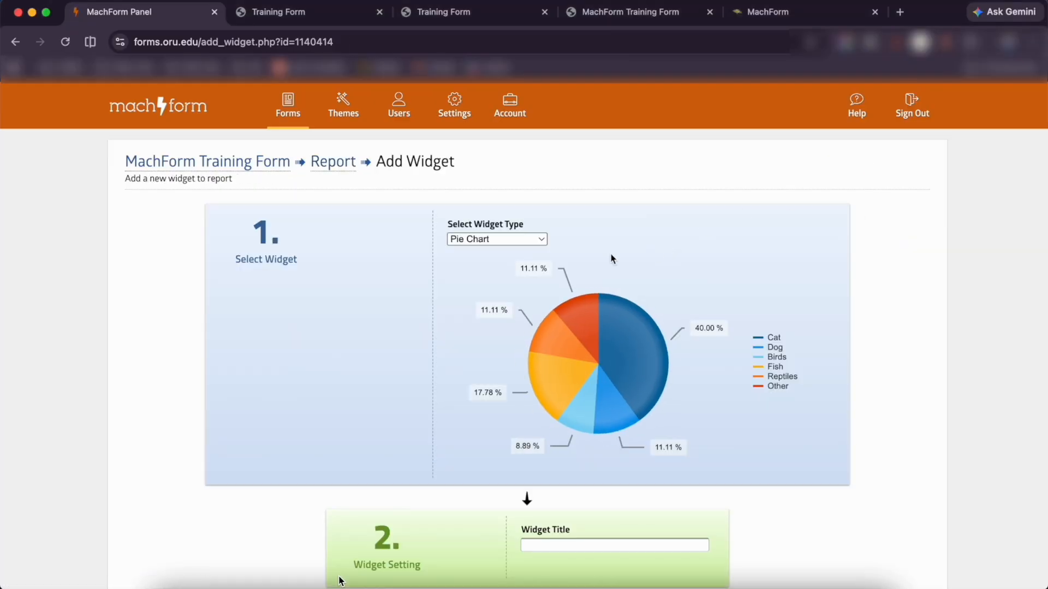
pyautogui.click(527, 245)
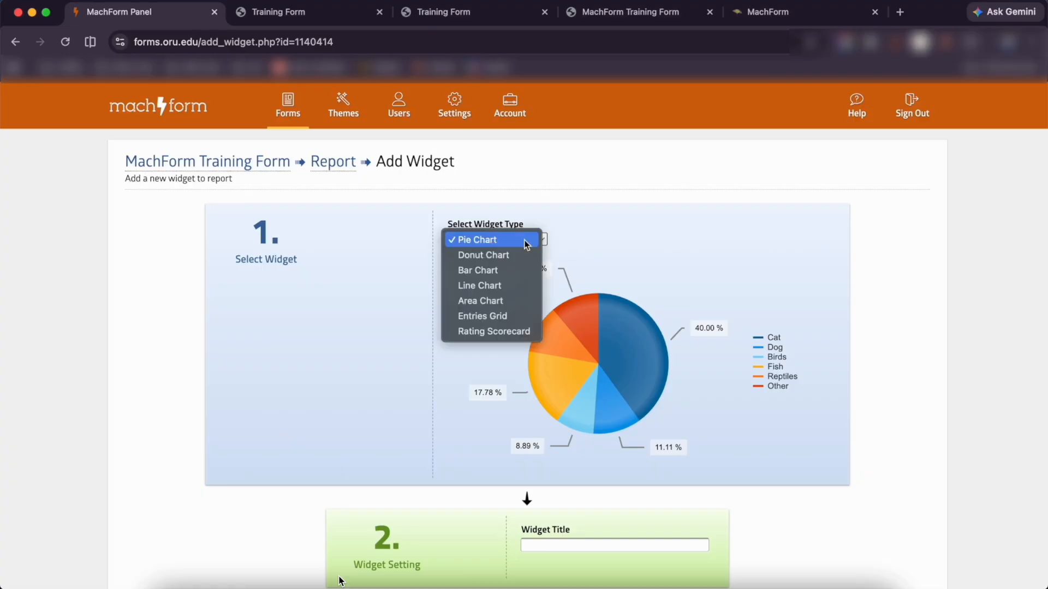
pyautogui.click(520, 270)
pyautogui.scroll(-5, 536, 303)
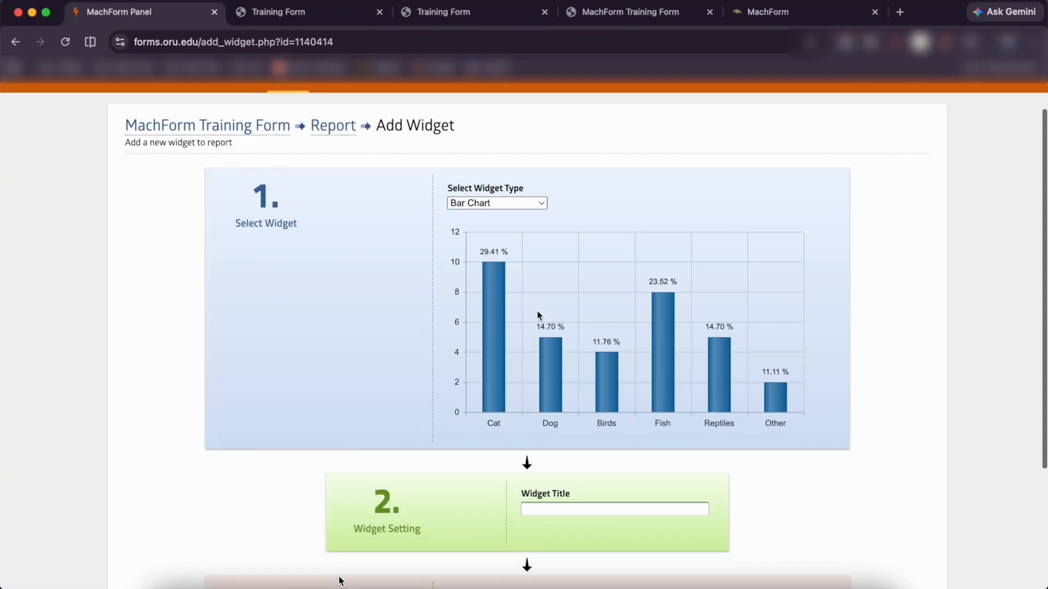
pyautogui.click(543, 417)
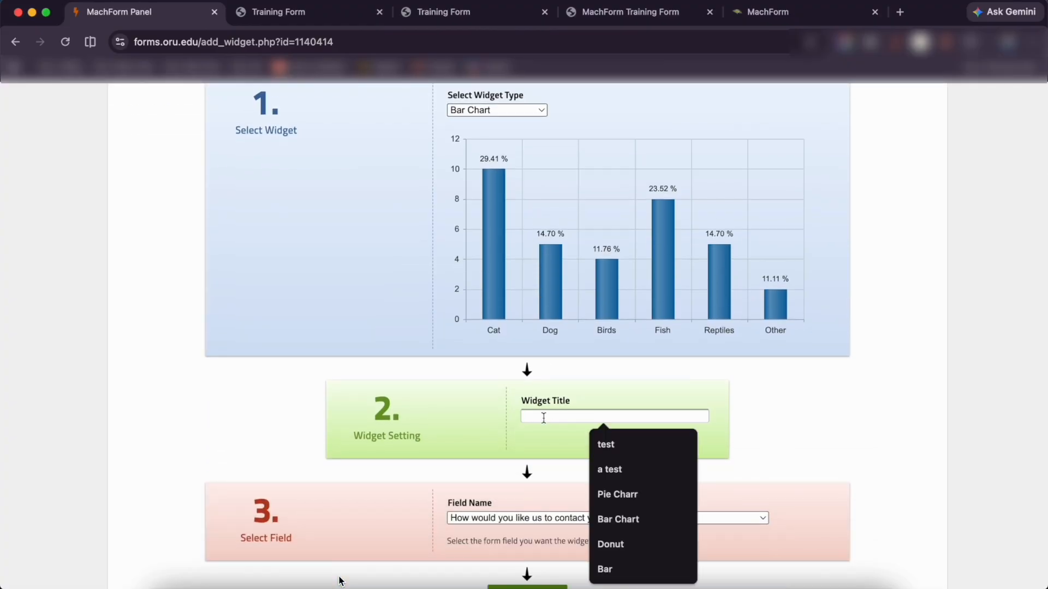
pyautogui.write('Trainig')
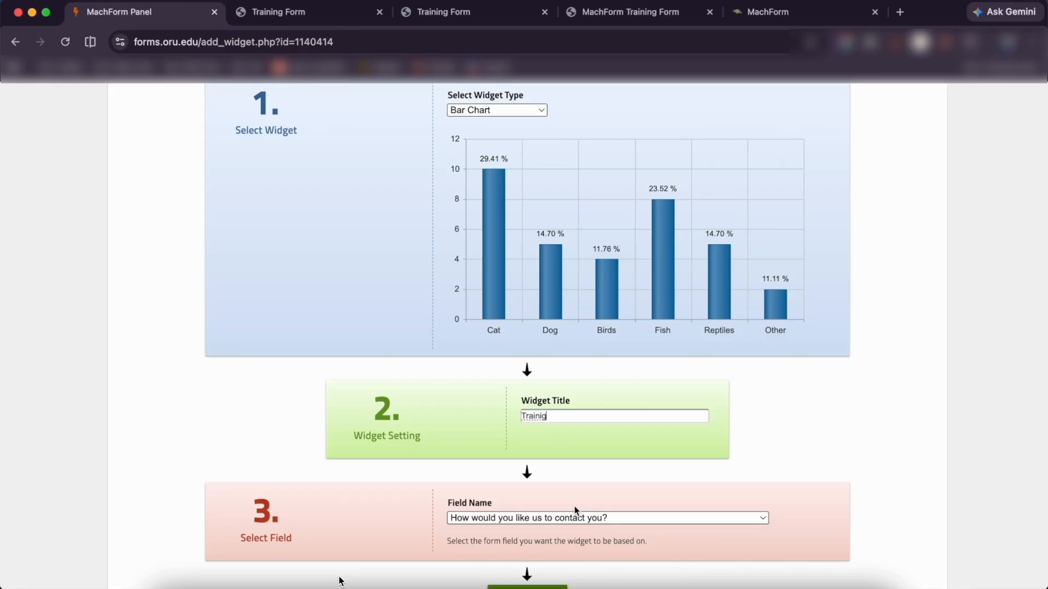
pyautogui.click(558, 519)
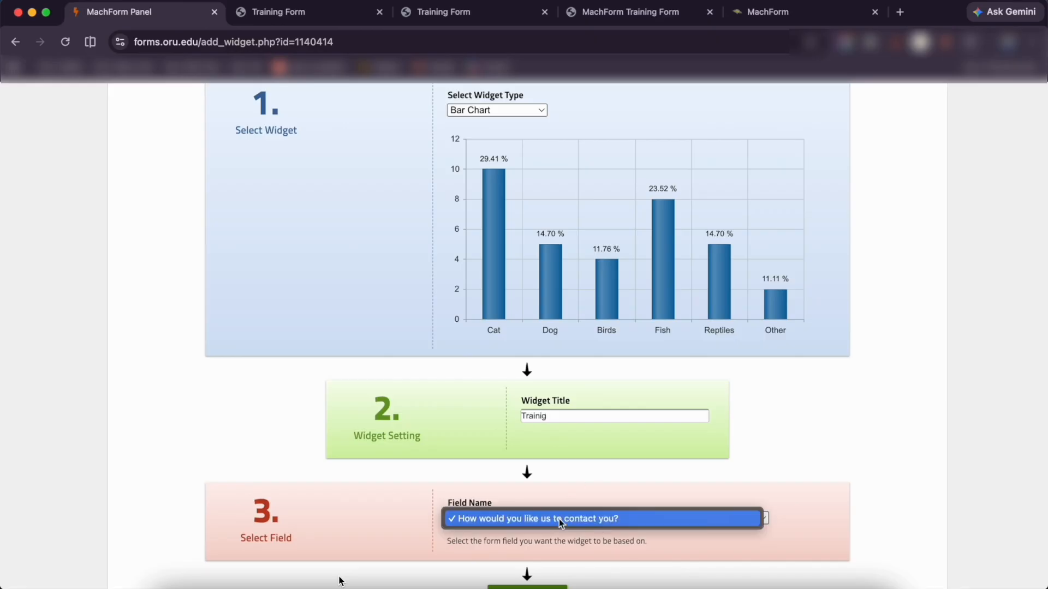
pyautogui.click(564, 443)
pyautogui.scroll(-3, 565, 443)
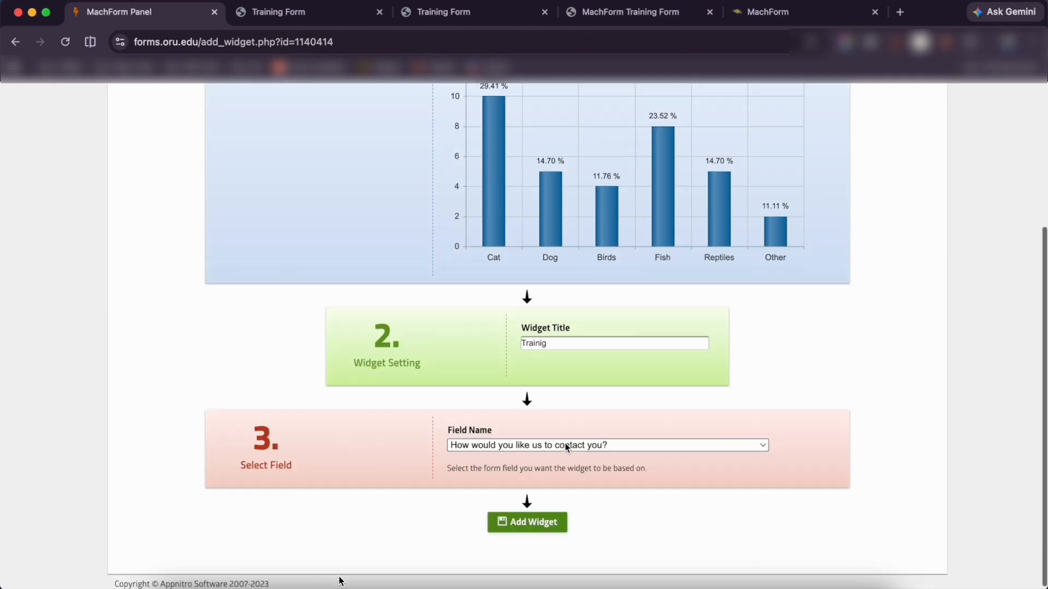
pyautogui.click(538, 519)
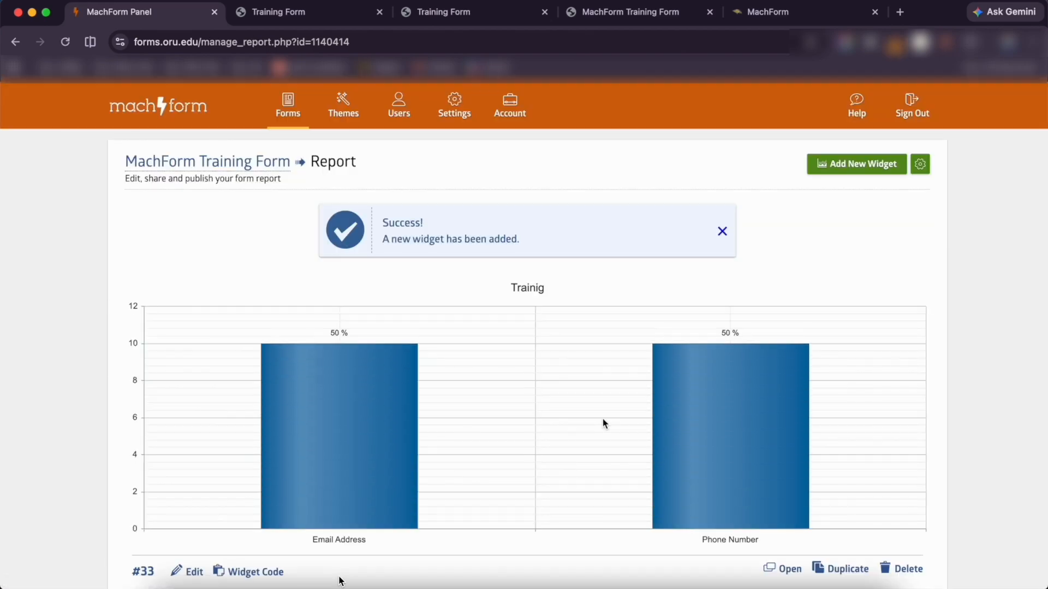
# Share the Training Form report publicly from the report's gear menu, confirming with Yes
pyautogui.scroll(-3, 602, 420)
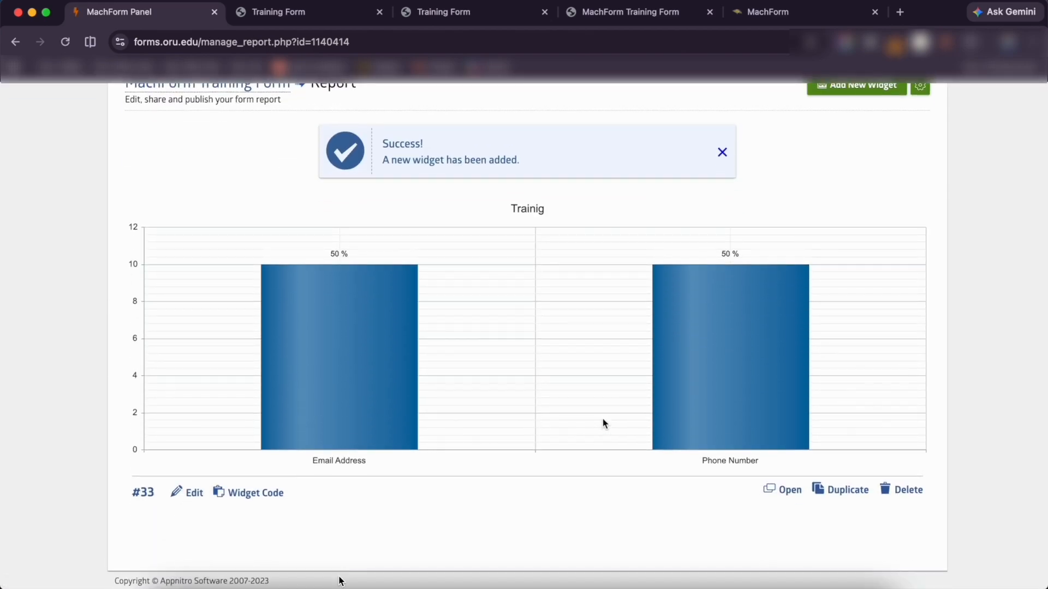
pyautogui.scroll(3, 603, 422)
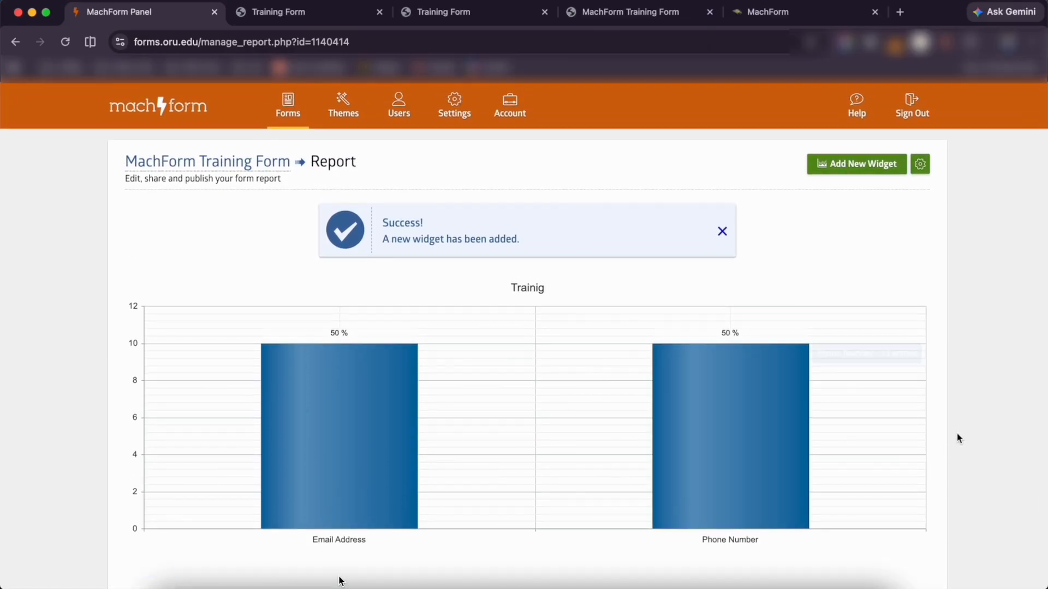
pyautogui.scroll(-1, 959, 435)
pyautogui.scroll(-2, 959, 435)
pyautogui.scroll(2, 948, 431)
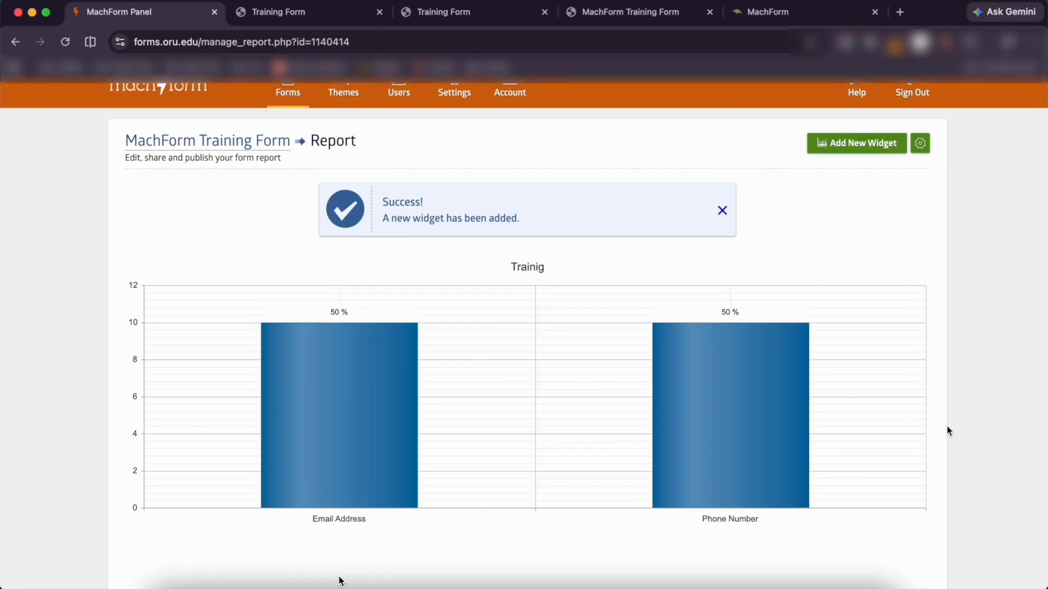
pyautogui.scroll(1, 900, 223)
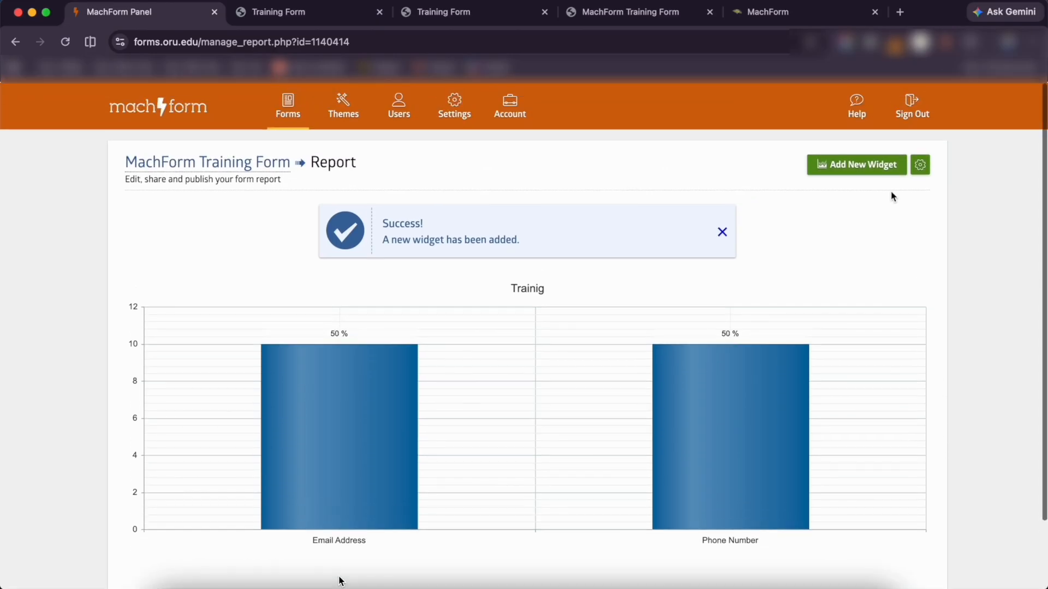
pyautogui.click(922, 174)
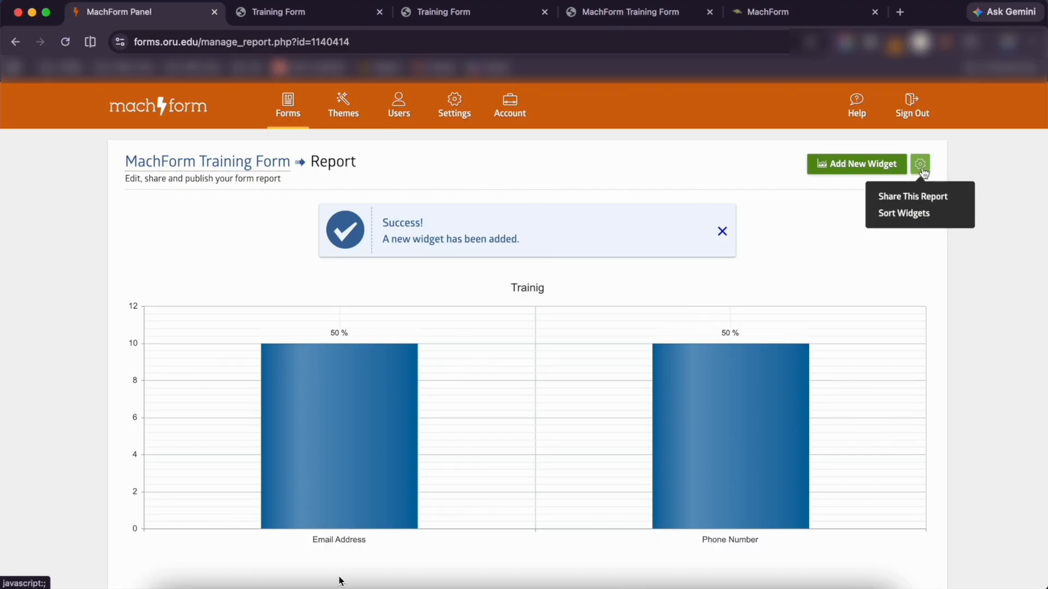
pyautogui.click(924, 203)
pyautogui.click(414, 390)
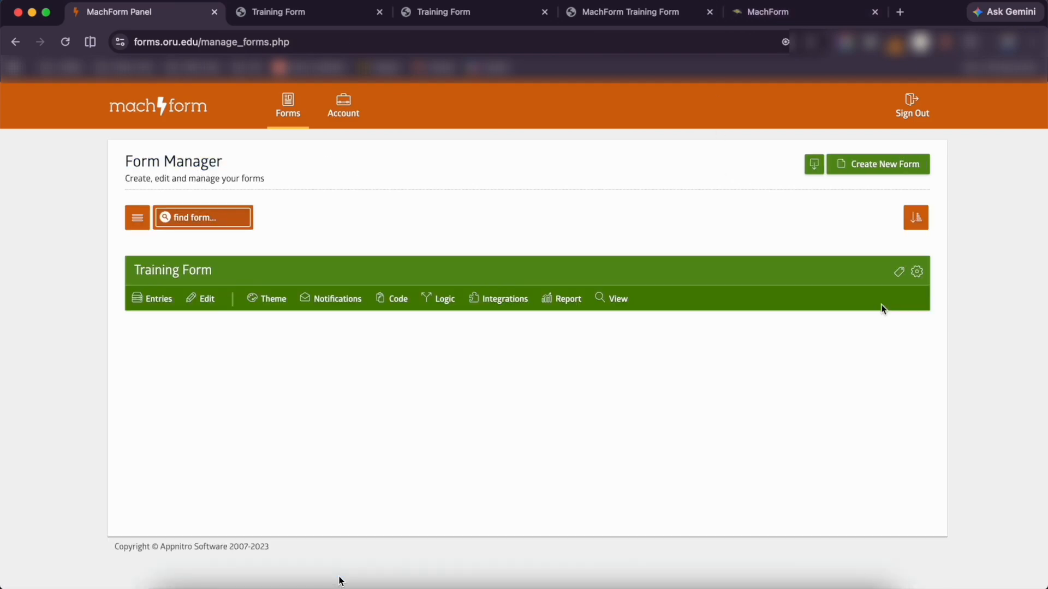
# Open the gear options menu on the Training Form row
pyautogui.click(917, 275)
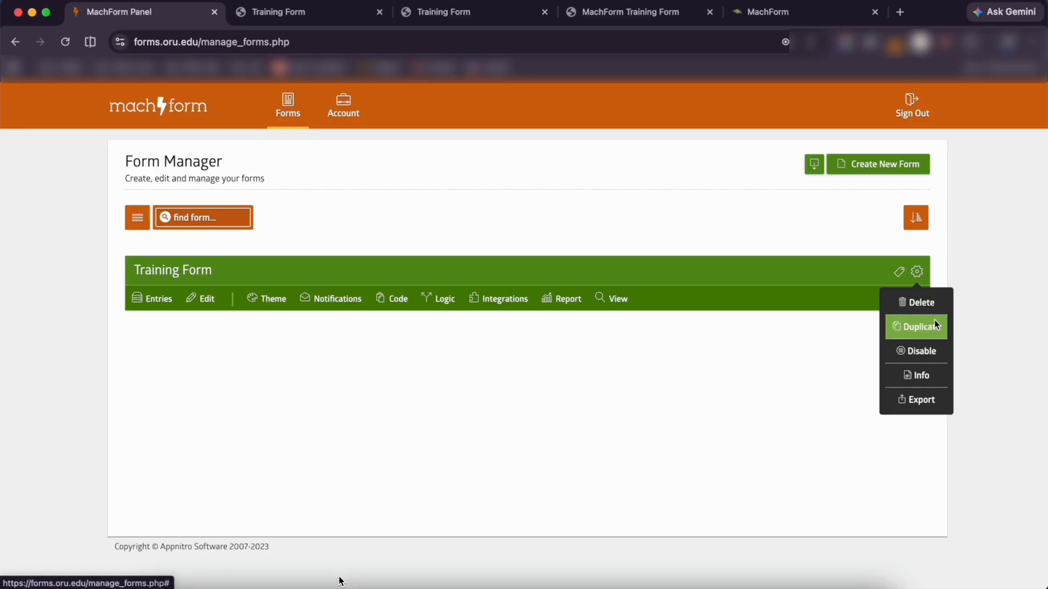
# Review the Training Form's Form Info page, then open its Manage Access settings
pyautogui.click(926, 384)
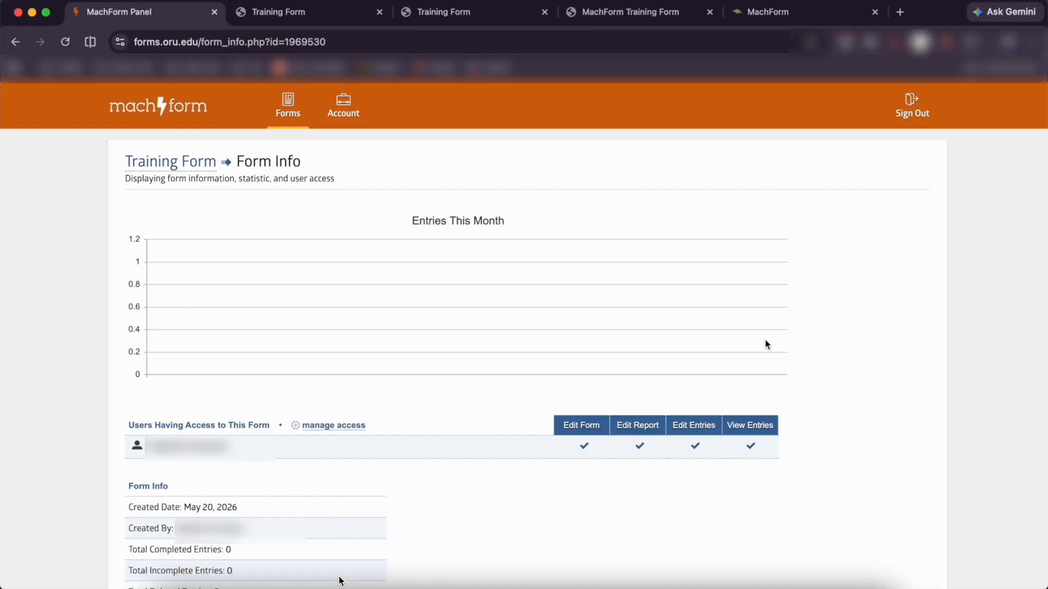
pyautogui.scroll(-5, 767, 344)
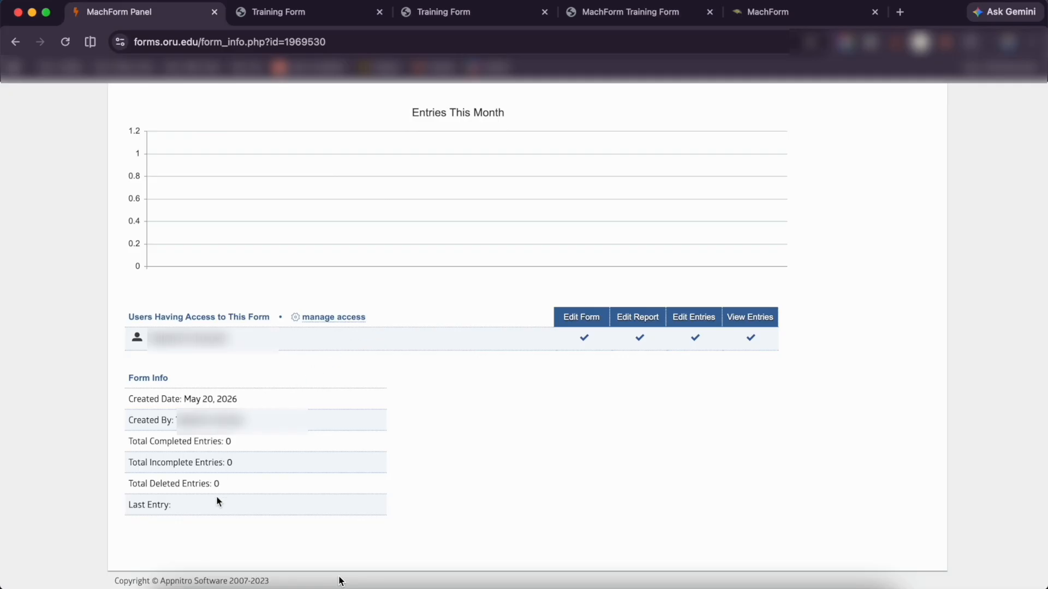
pyautogui.scroll(1, 257, 450)
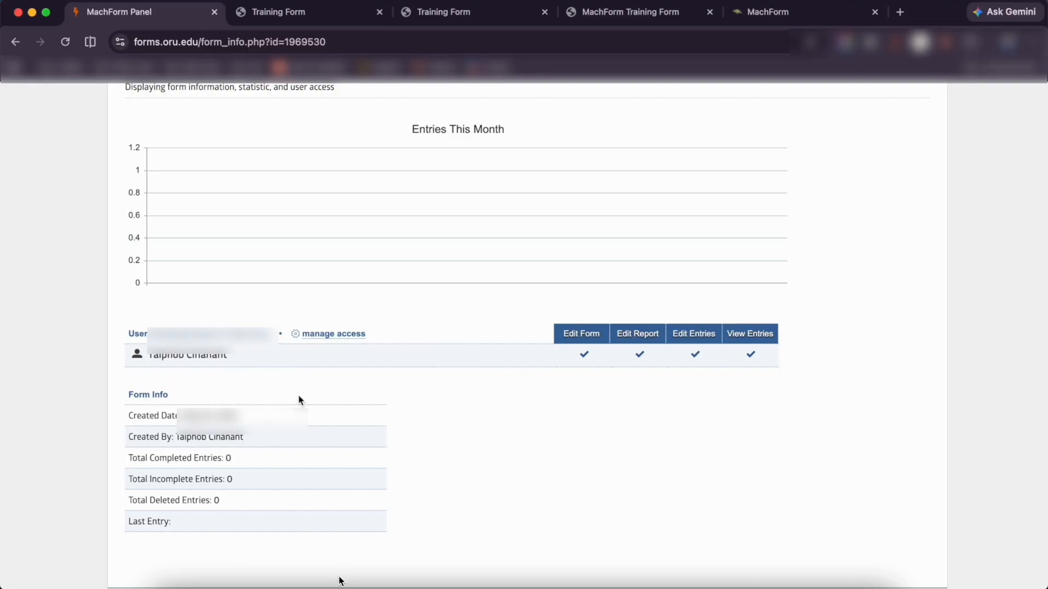
pyautogui.click(333, 334)
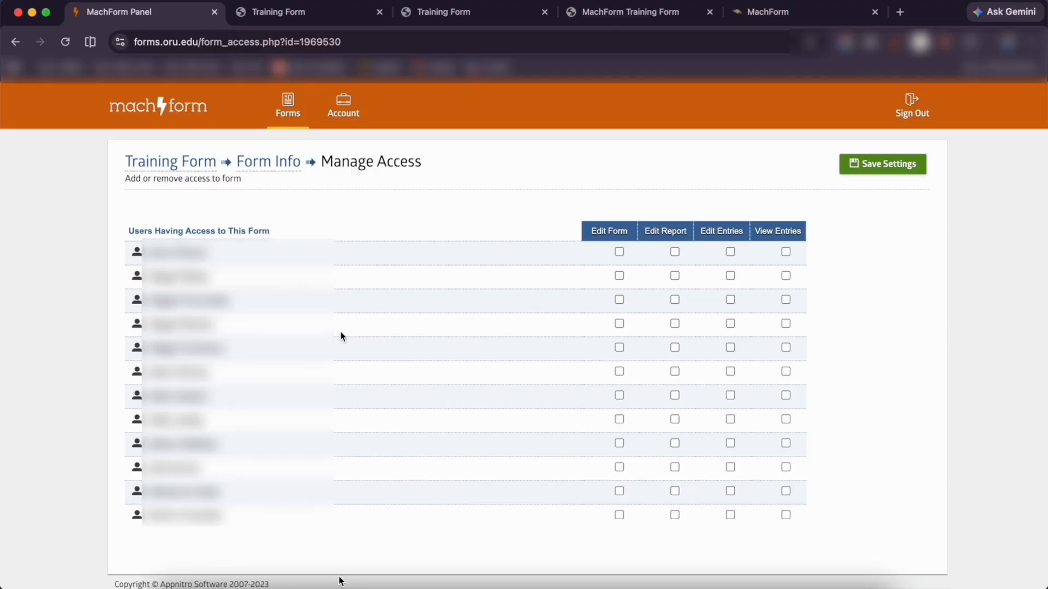
# Grant the third user Edit Form, Edit Report, Edit Entries and View Entries permissions, then save
pyautogui.scroll(1, 366, 404)
pyautogui.scroll(-5, 365, 407)
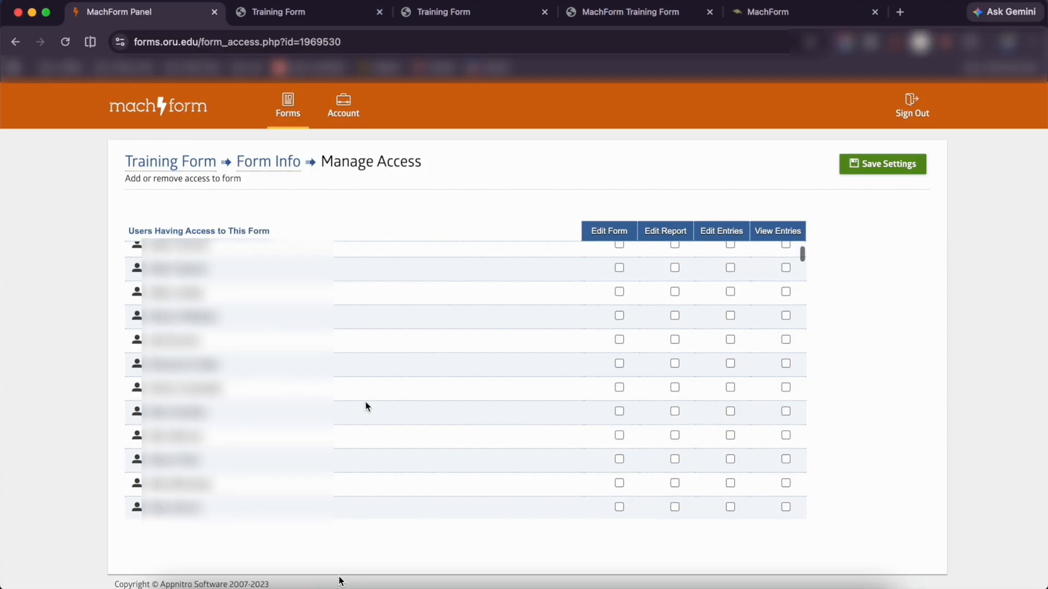
pyautogui.scroll(-3, 366, 407)
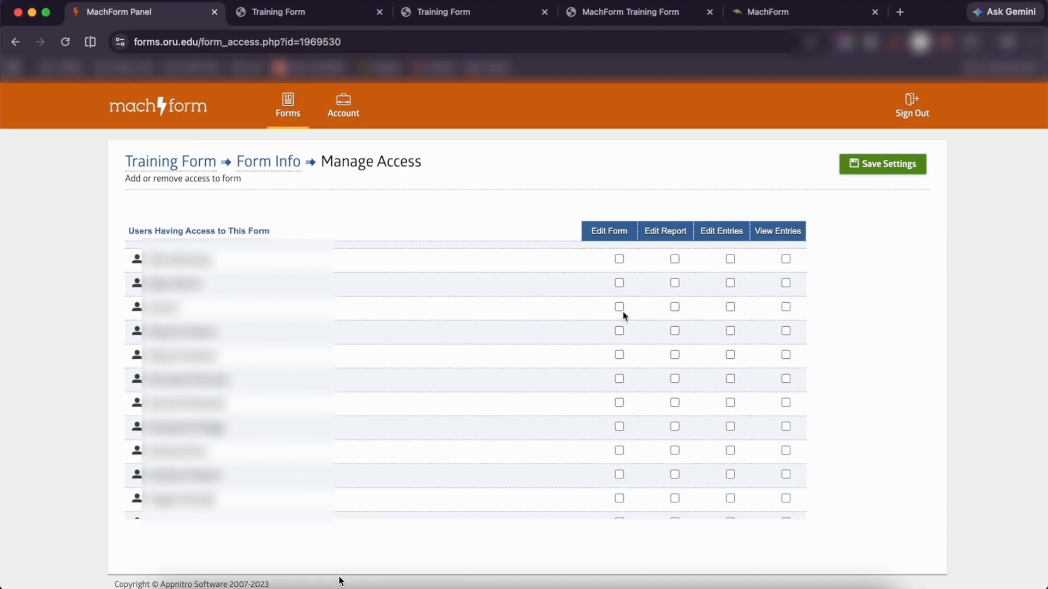
pyautogui.click(620, 307)
pyautogui.click(675, 307)
pyautogui.click(730, 307)
pyautogui.click(785, 307)
pyautogui.click(891, 174)
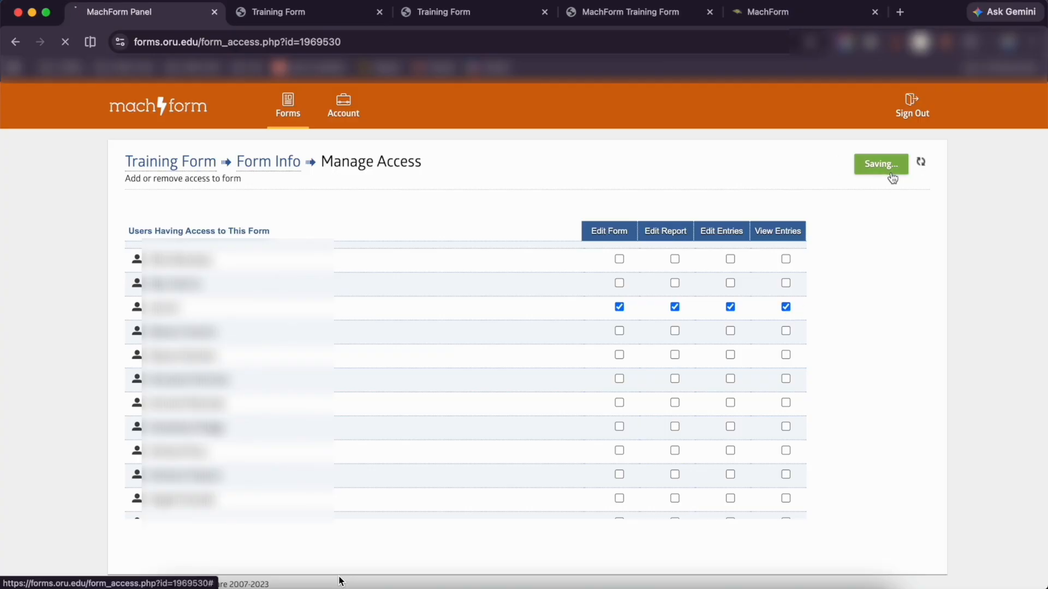